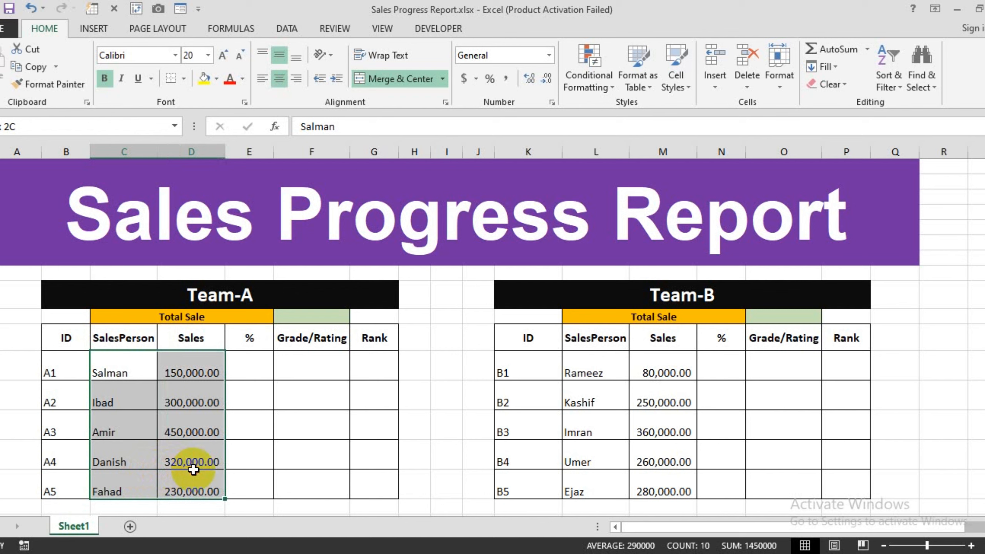
- Calculate Team-A's total sale in F10 with the formula =SUM(D12:D16)
{"action": "left_click_drag", "start_coordinate": [193, 470], "coordinate": [193, 471]}
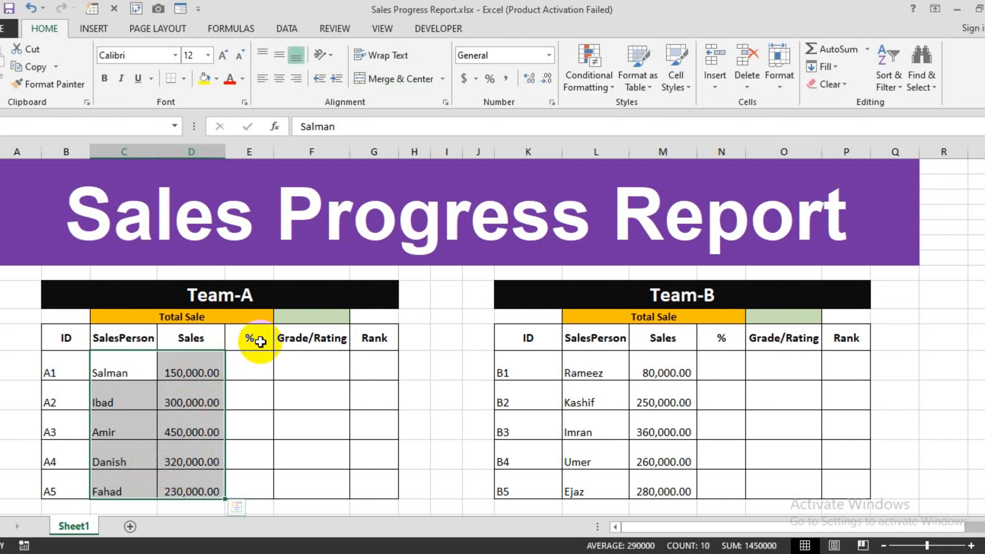
{"action": "left_click", "coordinate": [304, 318]}
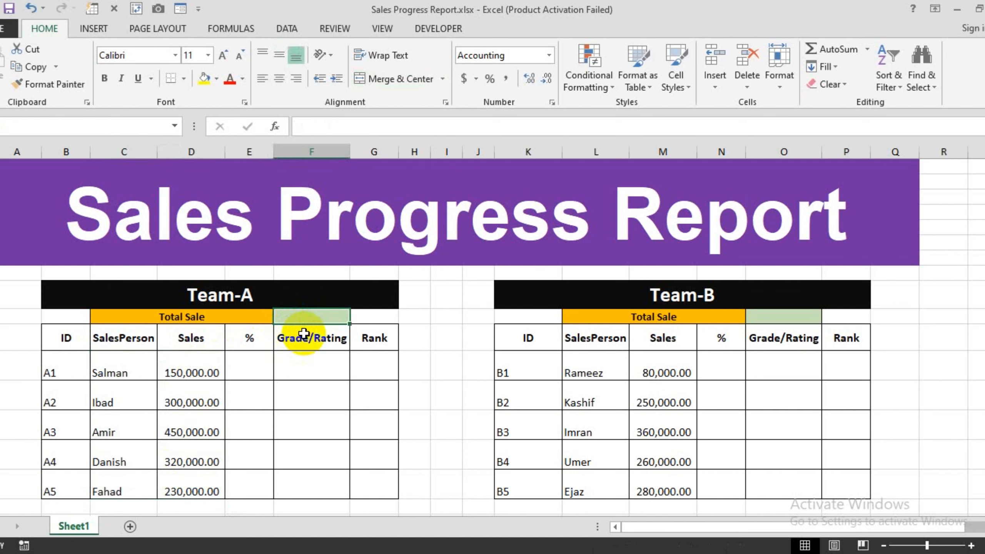
{"action": "type", "text": "=SUM("}
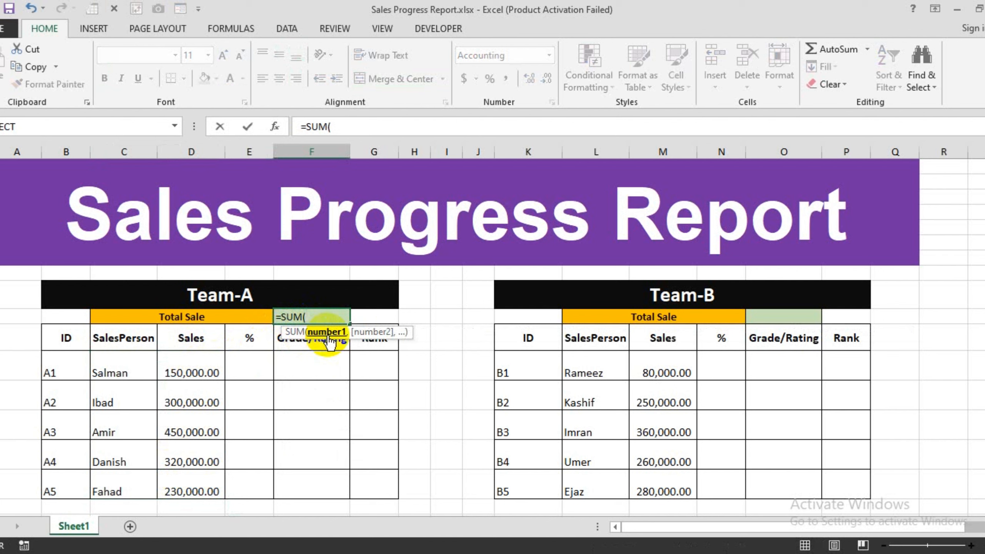
{"action": "left_click_drag", "start_coordinate": [211, 368], "coordinate": [210, 481]}
{"action": "type", "text": ")"}
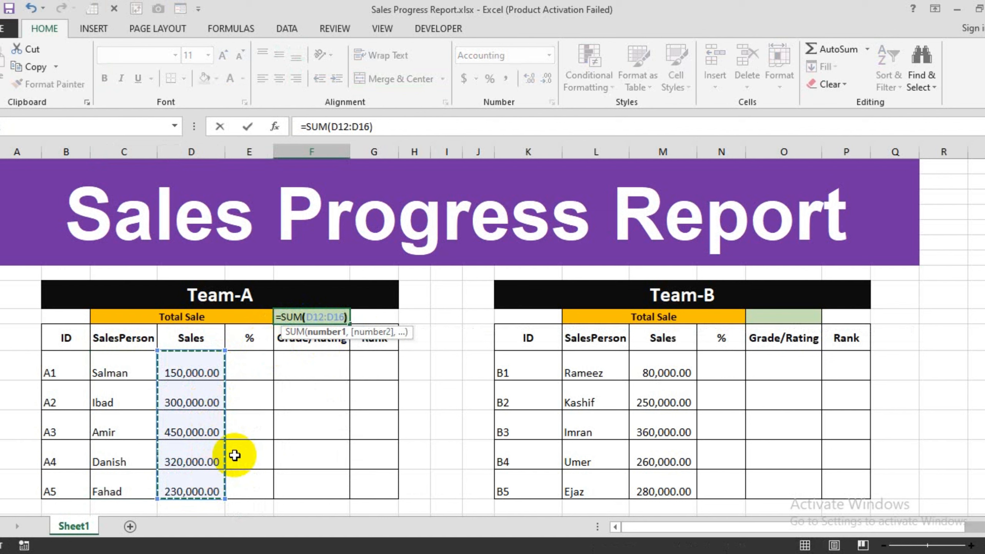
{"action": "key", "text": "Return"}
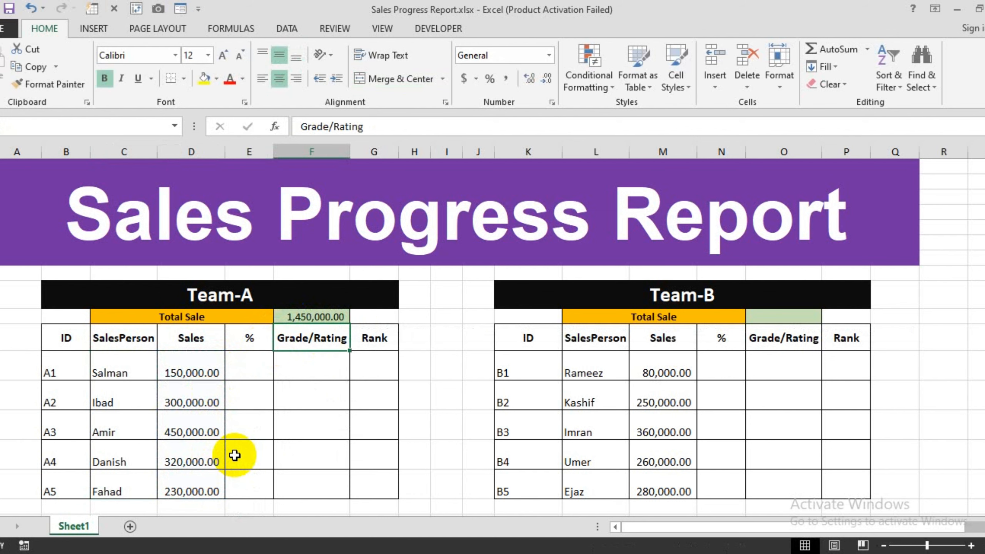
{"action": "left_click", "coordinate": [304, 318]}
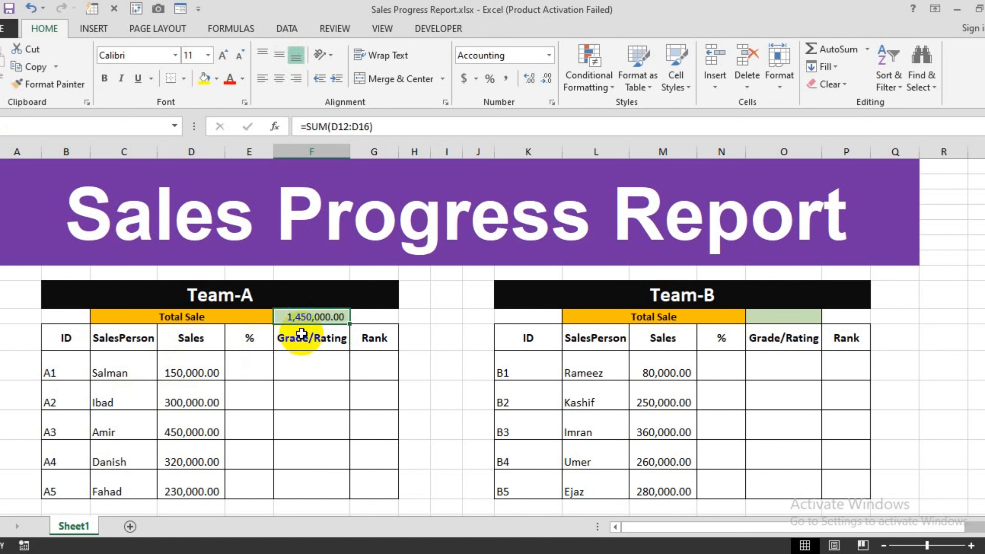
{"action": "left_click", "coordinate": [321, 309]}
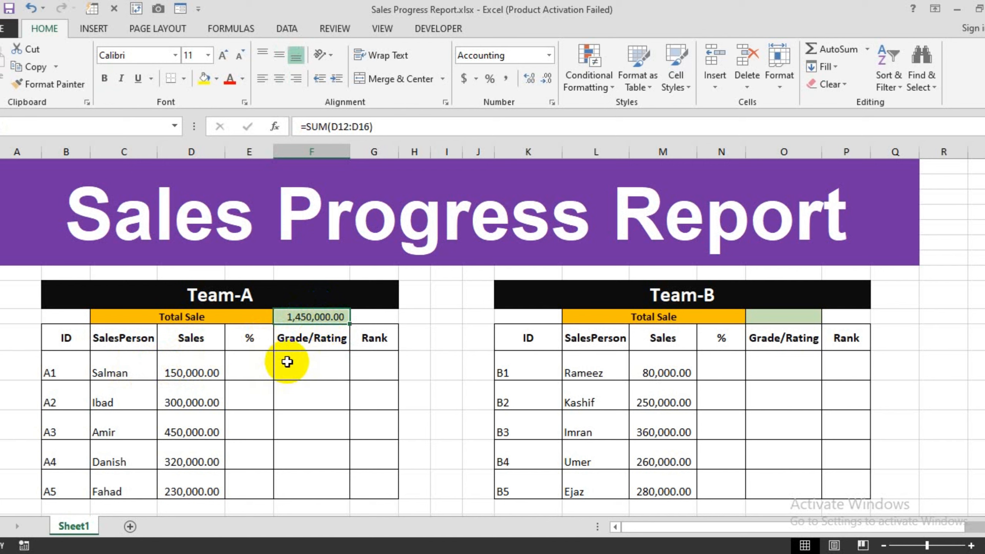
- Calculate Team-B's total sale in O10 with the formula =SUM(M12:M16)
{"action": "left_click", "coordinate": [778, 315]}
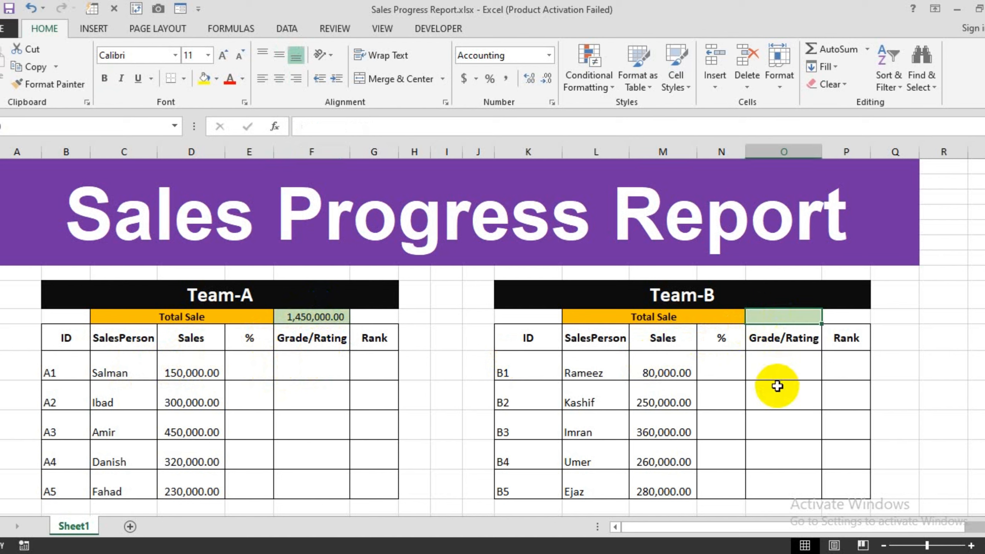
{"action": "type", "text": "="}
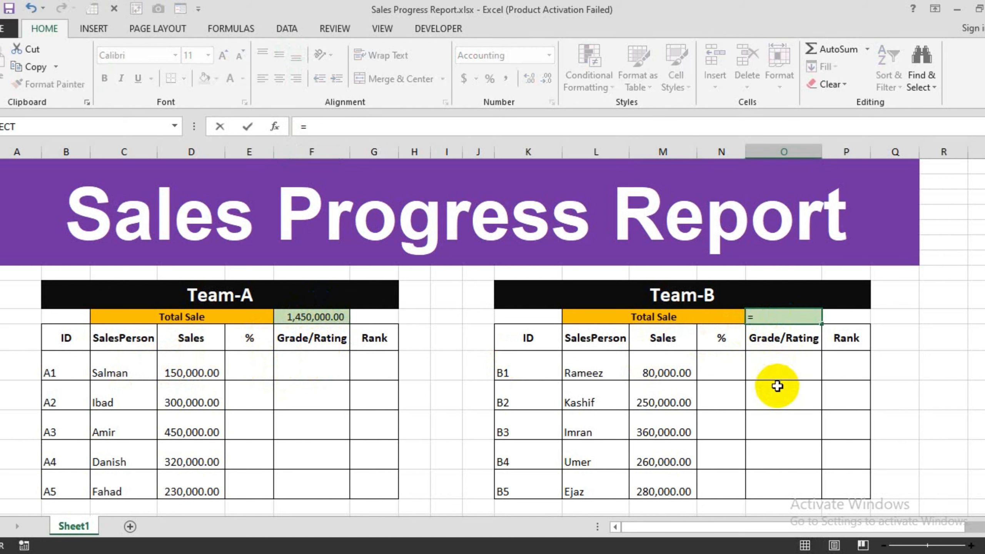
{"action": "type", "text": "sum"}
{"action": "key", "text": "Tab"}
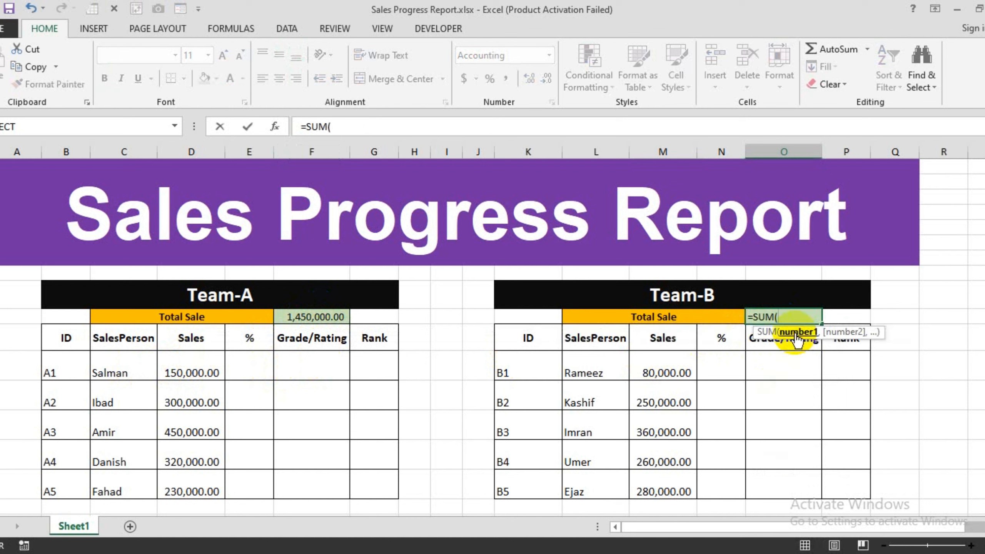
{"action": "left_click_drag", "start_coordinate": [684, 370], "coordinate": [686, 484]}
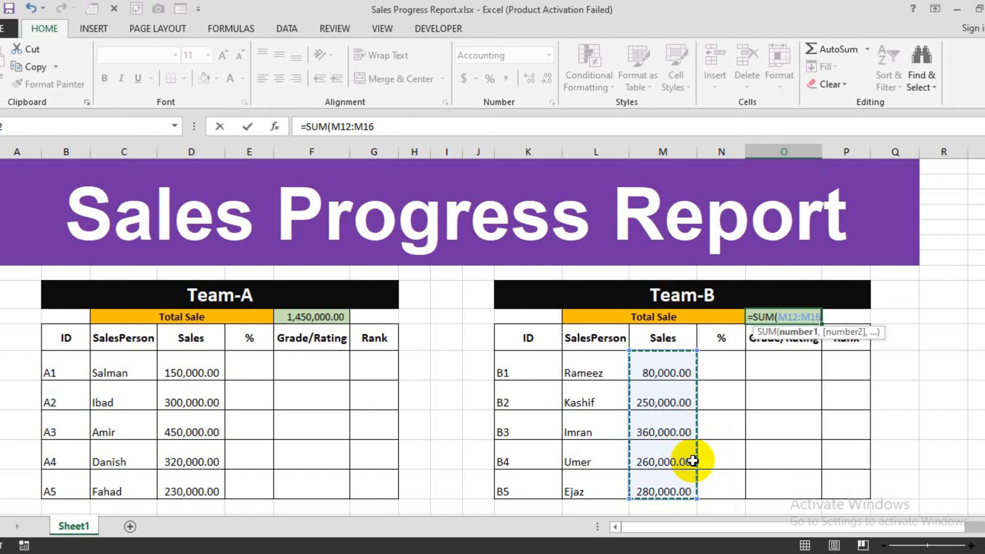
{"action": "key", "text": "Return"}
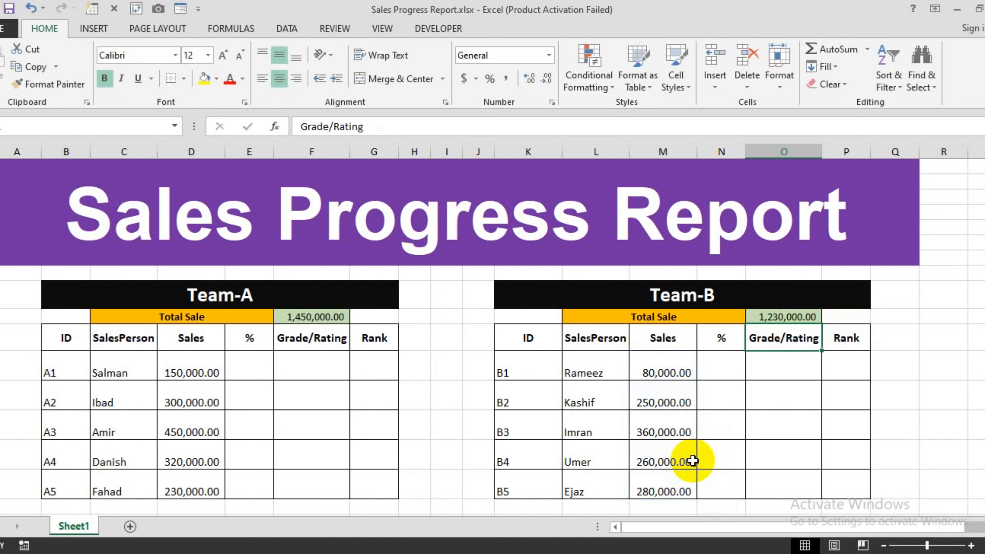
{"action": "left_click", "coordinate": [340, 318]}
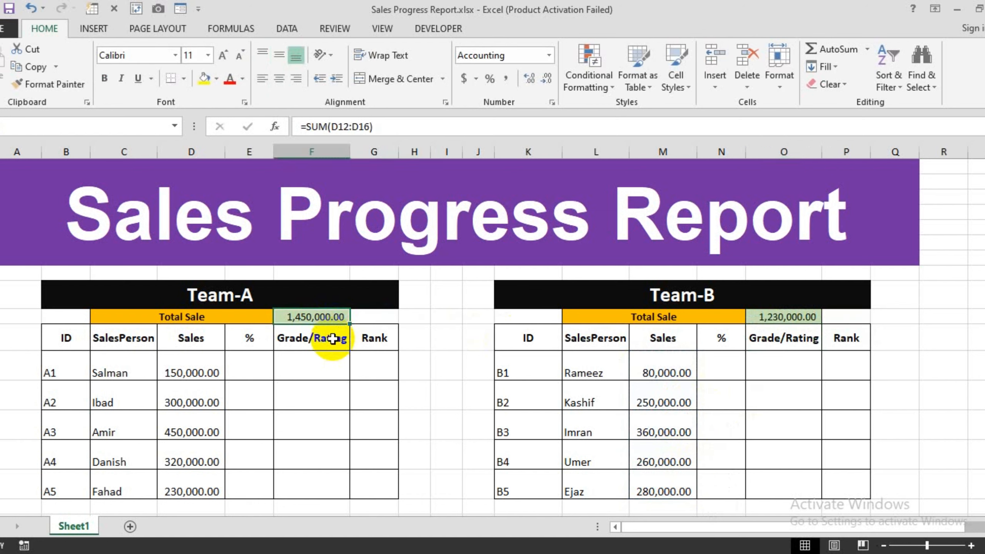
{"action": "left_click", "coordinate": [804, 315]}
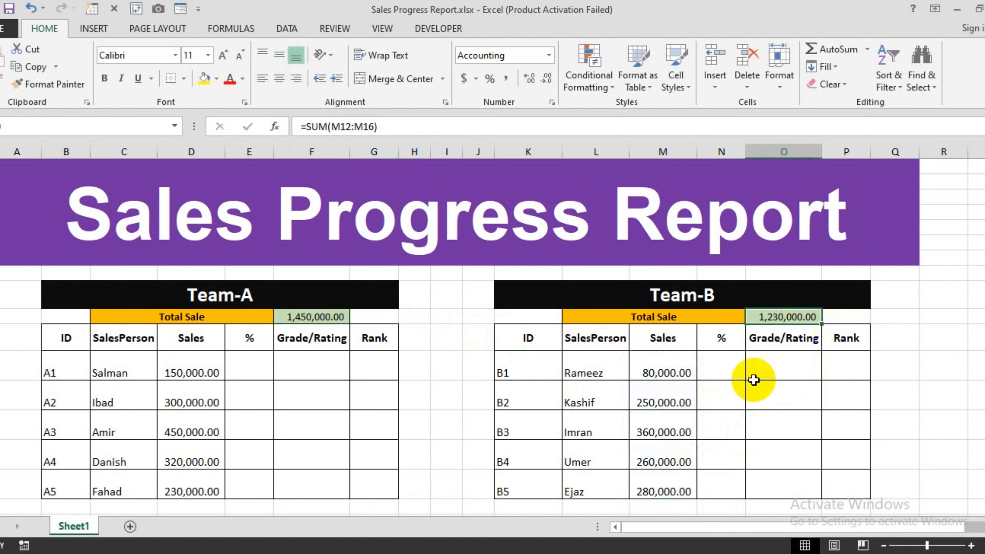
- Calculate Team-A's sales percentages with =D12/$F$10 in E12, and fill the formula down to E16
{"action": "left_click", "coordinate": [253, 369]}
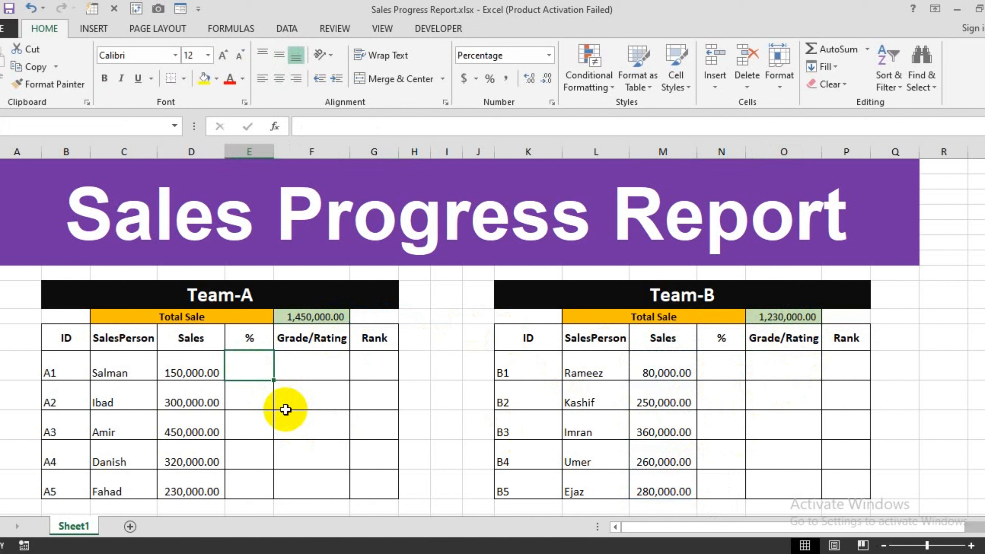
{"action": "type", "text": "="}
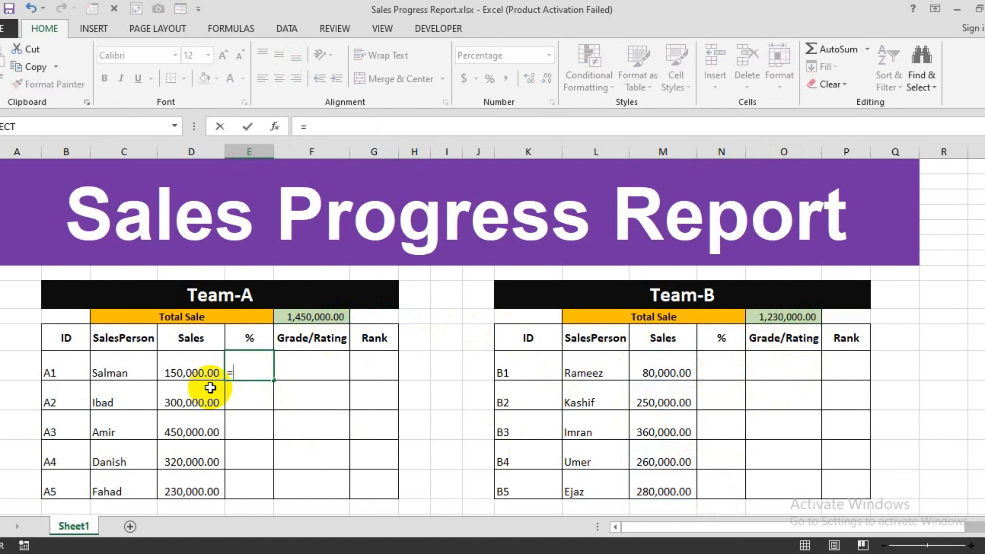
{"action": "left_click", "coordinate": [195, 371]}
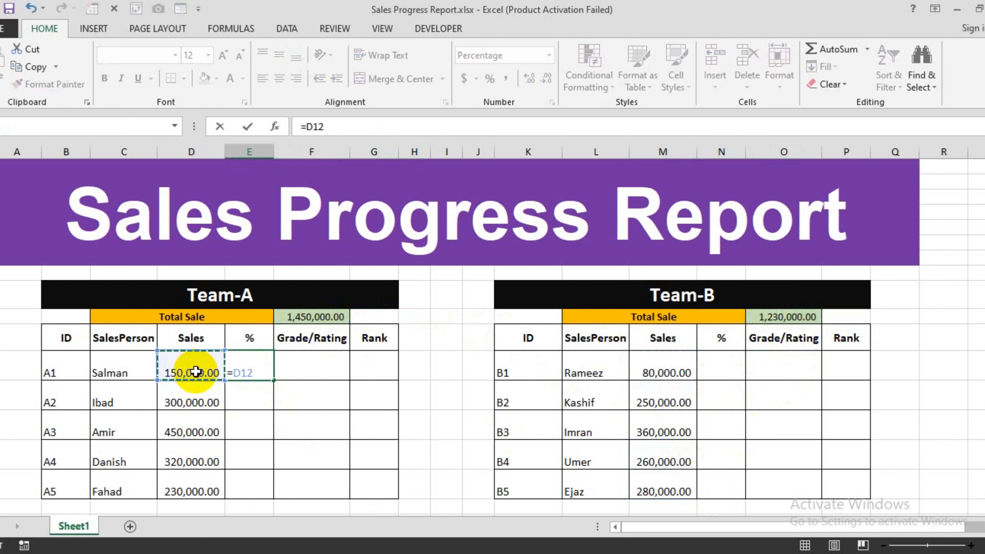
{"action": "type", "text": "/"}
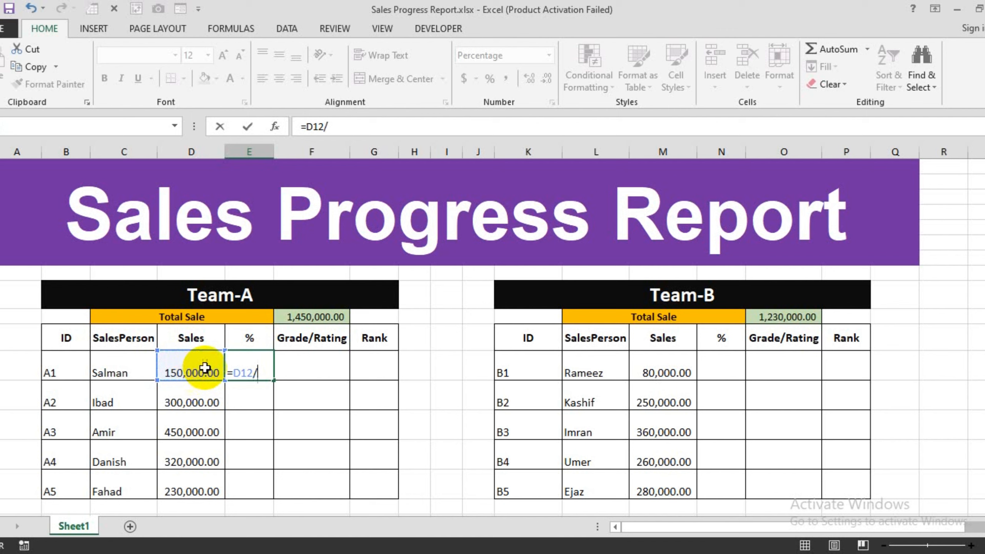
{"action": "left_click", "coordinate": [319, 316]}
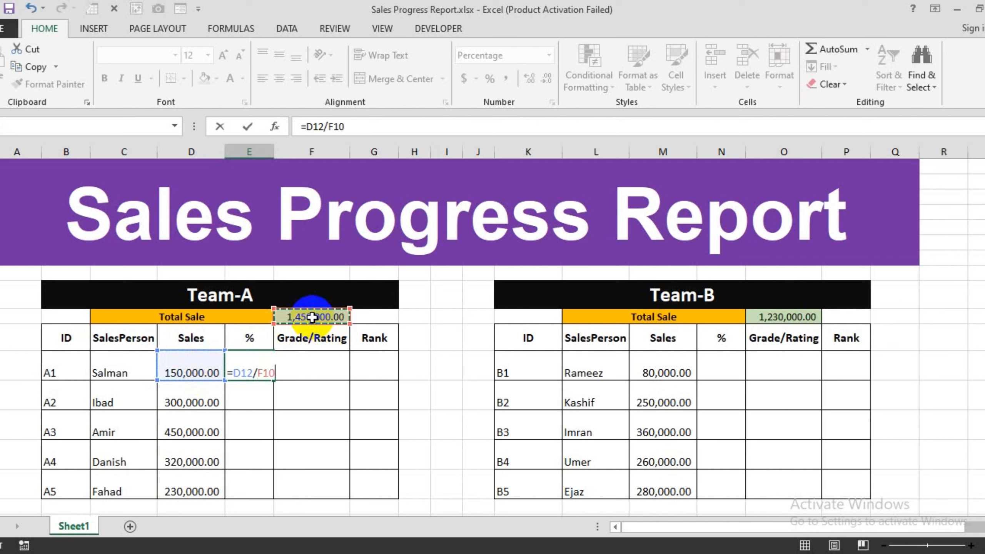
{"action": "key", "text": "F4"}
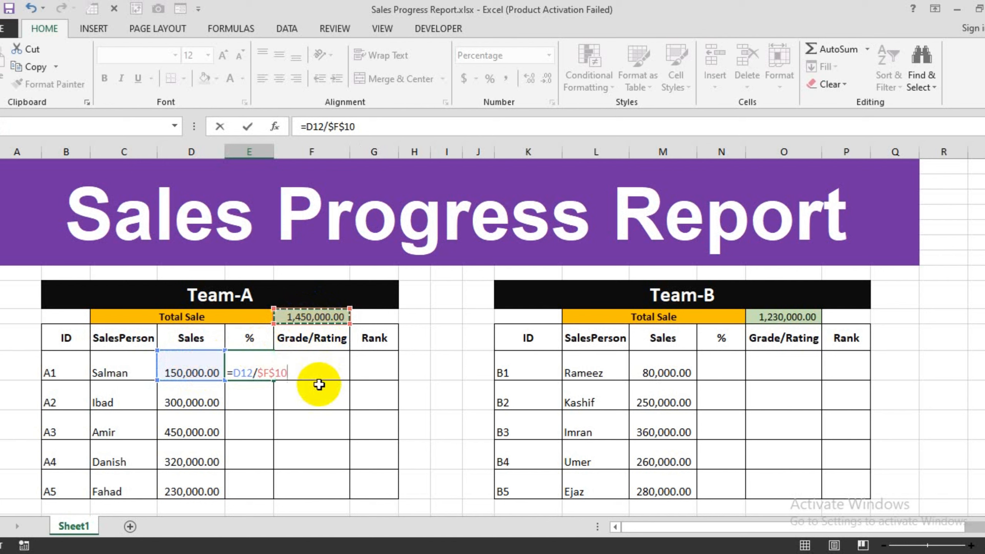
{"action": "key", "text": "Return"}
{"action": "left_click", "coordinate": [257, 365]}
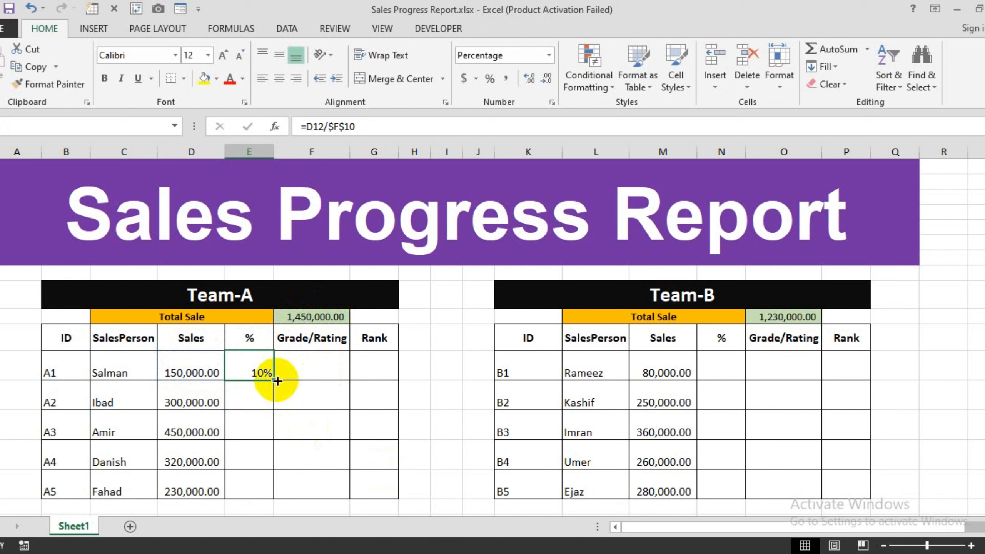
{"action": "left_click_drag", "start_coordinate": [274, 380], "coordinate": [272, 498]}
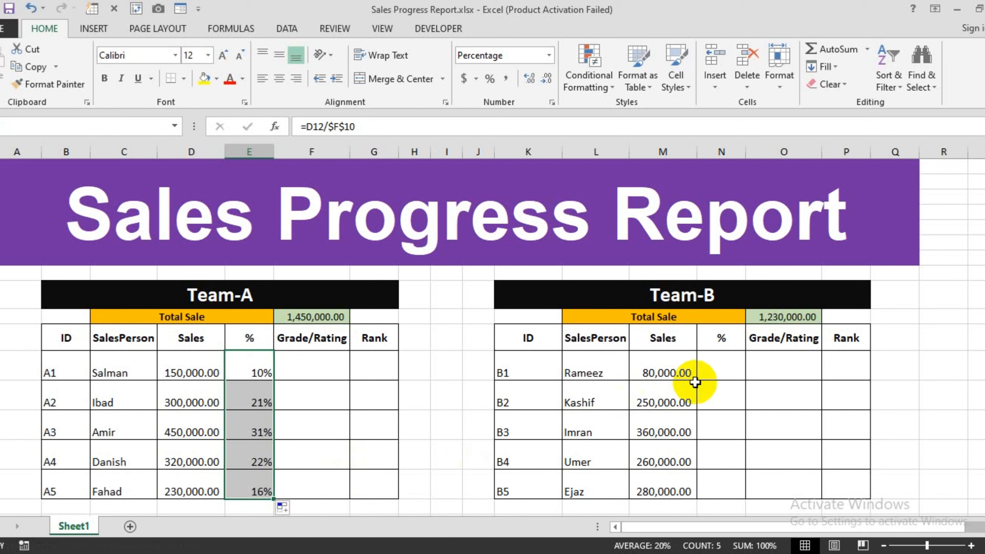
- Calculate Team-B's sales percentages with =M12/$O$10 in N12, and fill the formula down to N16
{"action": "left_click", "coordinate": [717, 367]}
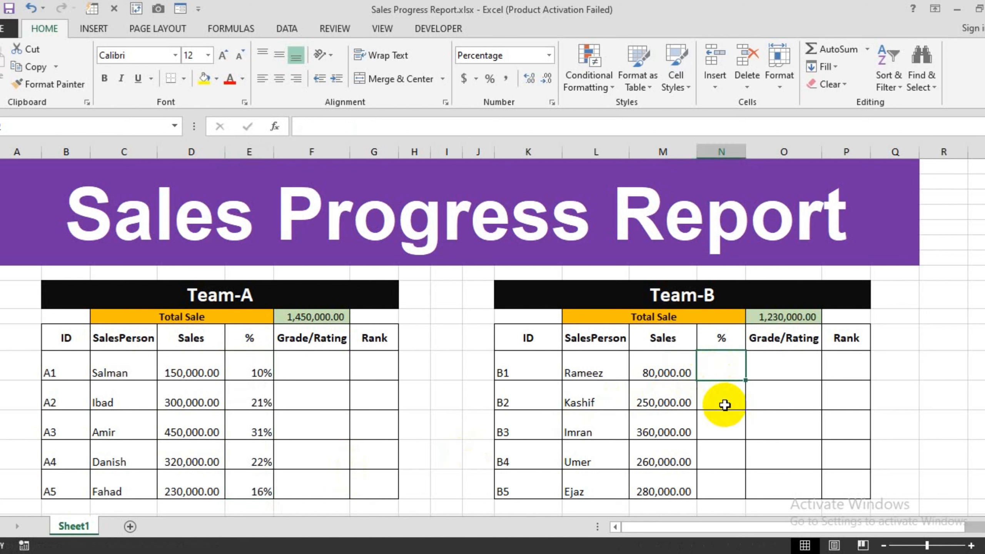
{"action": "type", "text": "="}
{"action": "left_click", "coordinate": [687, 373]}
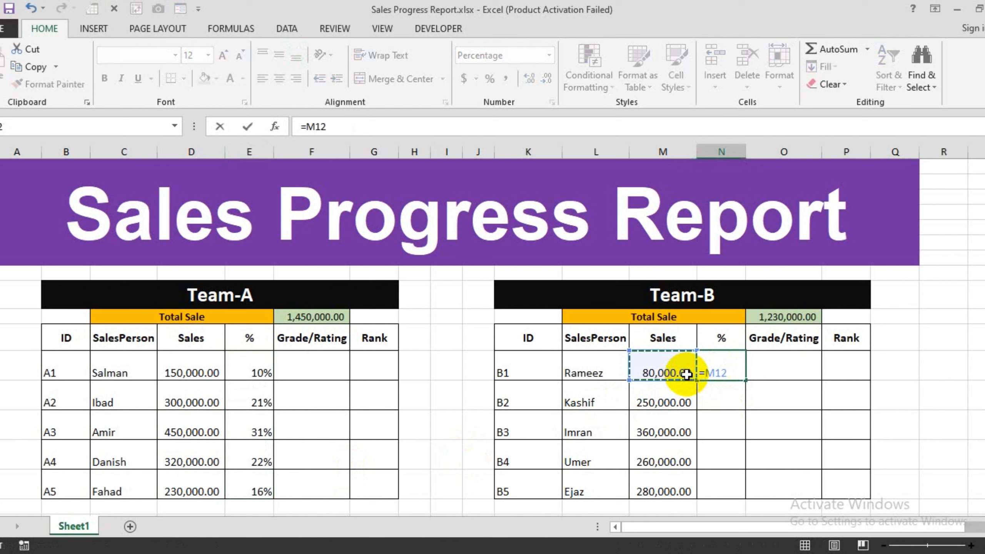
{"action": "type", "text": "/"}
{"action": "left_click", "coordinate": [790, 317]}
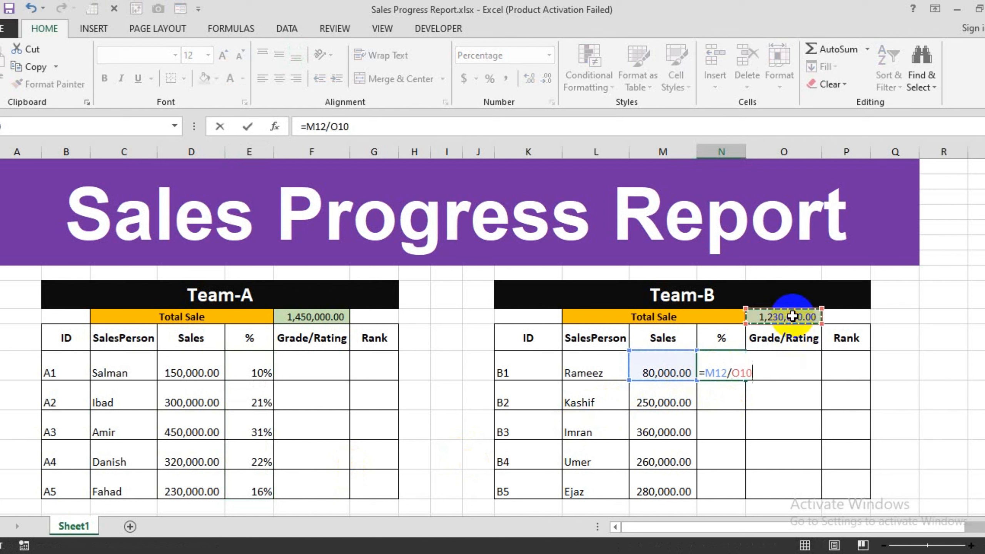
{"action": "key", "text": "F4"}
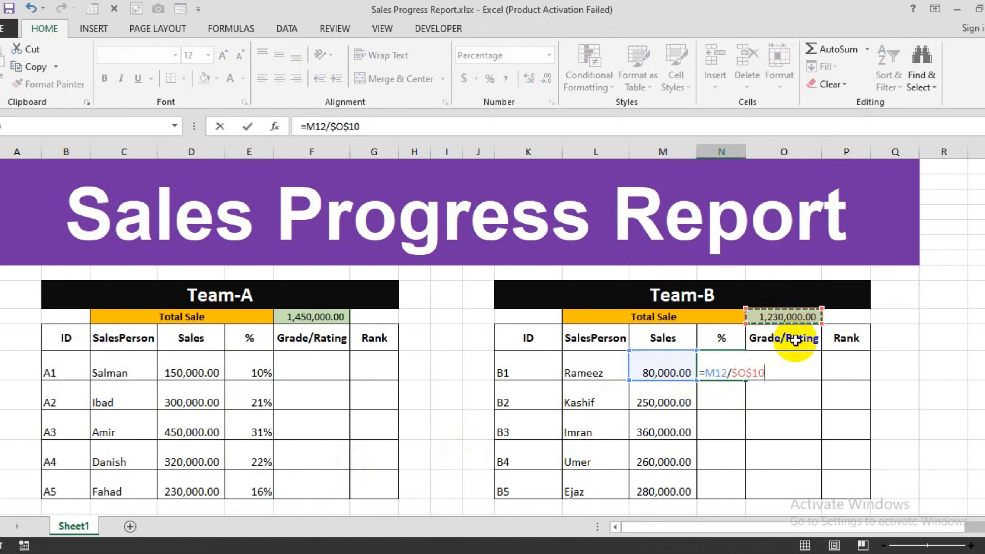
{"action": "key", "text": "Return"}
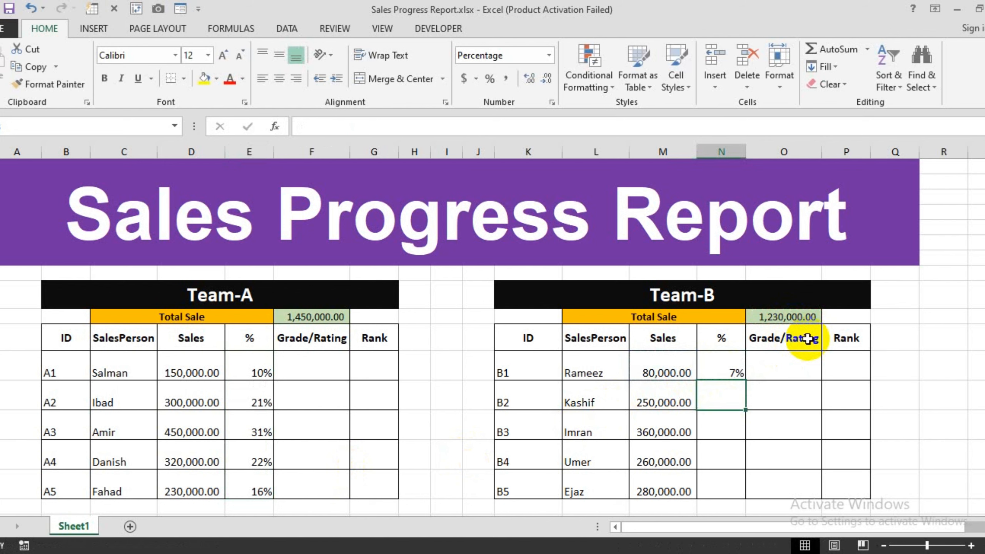
{"action": "left_click", "coordinate": [739, 371]}
{"action": "left_click_drag", "start_coordinate": [745, 380], "coordinate": [732, 494]}
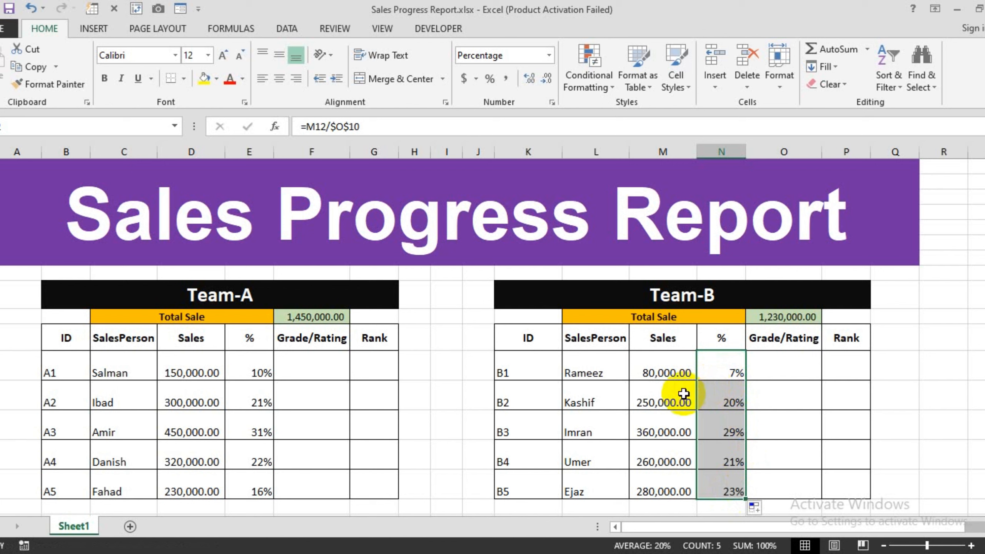
- Start Team-A's grade formula in F12 with an IF that returns "Average" when D12<=300000
{"action": "left_click", "coordinate": [314, 370]}
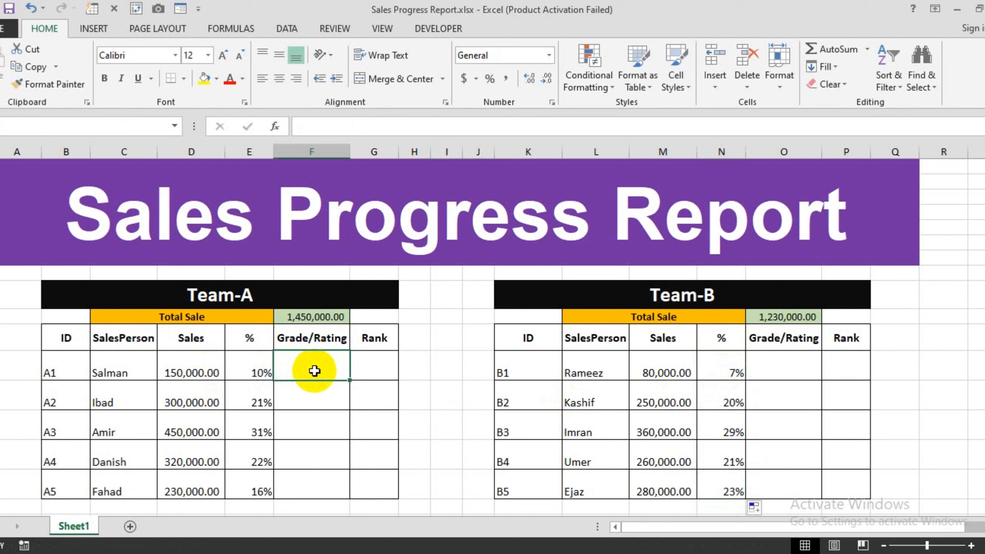
{"action": "type", "text": "="}
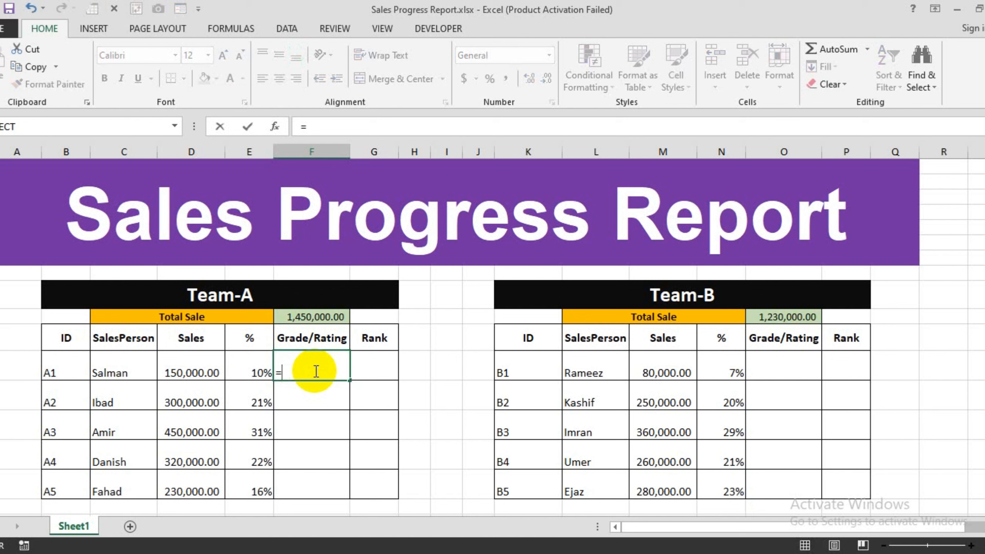
{"action": "type", "text": "IF("}
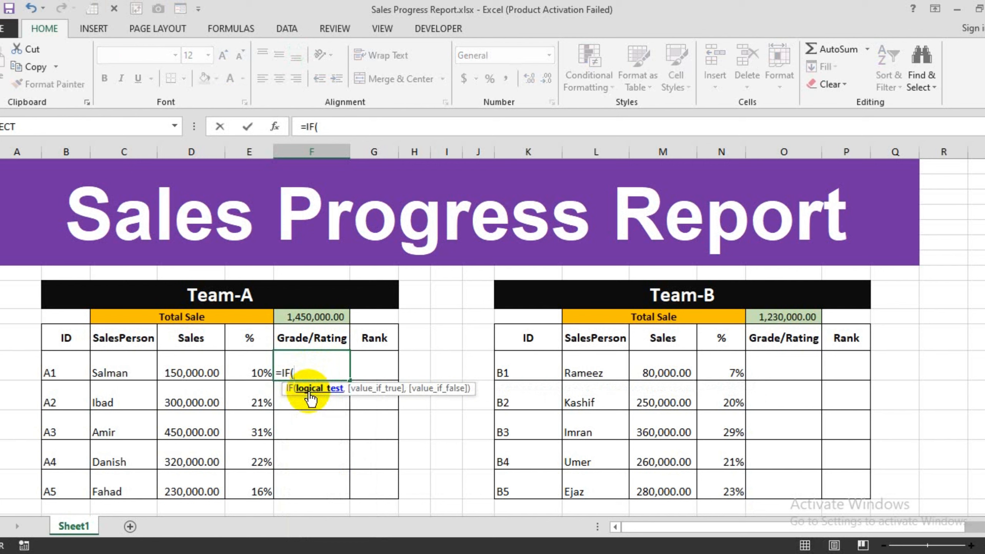
{"action": "left_click", "coordinate": [188, 375]}
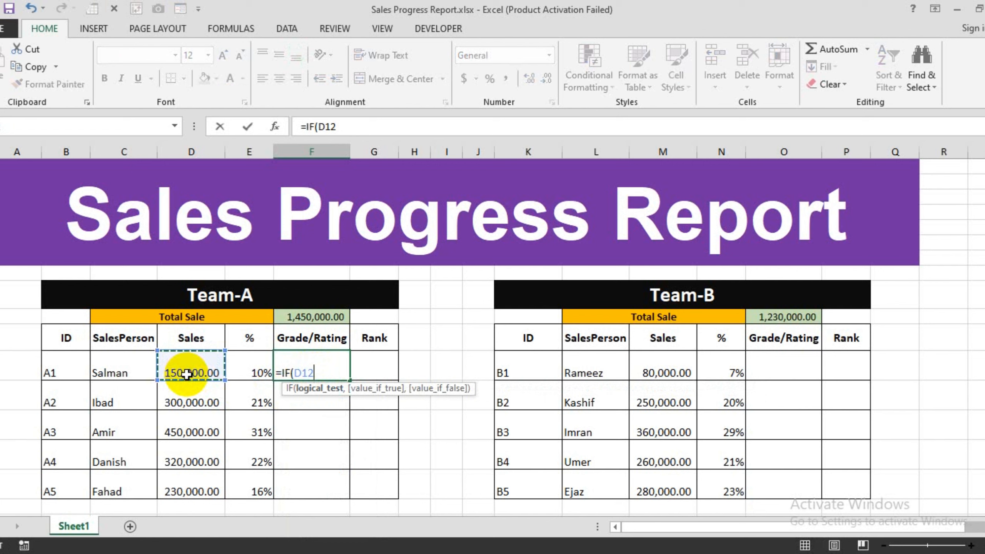
{"action": "type", "text": "<=300000"}
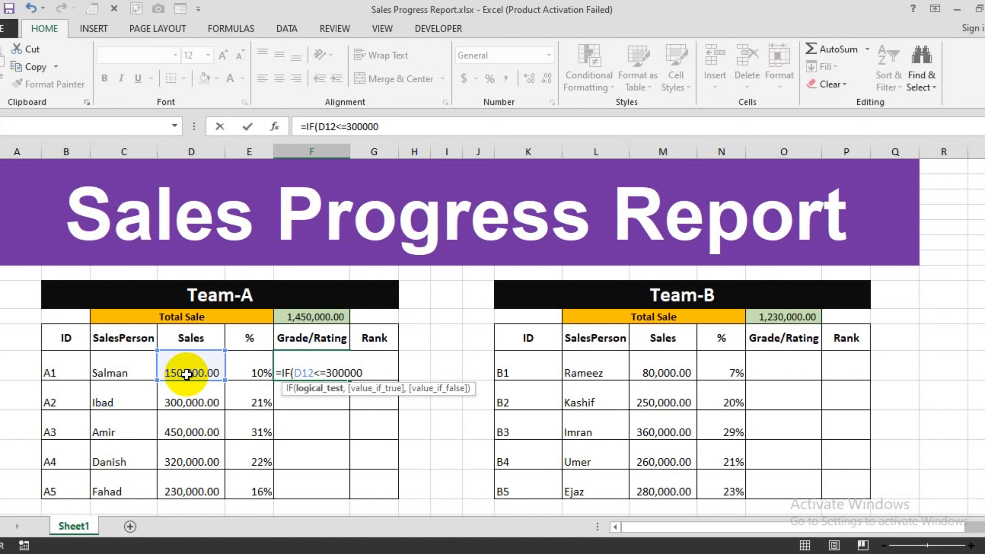
{"action": "type", "text": ","}
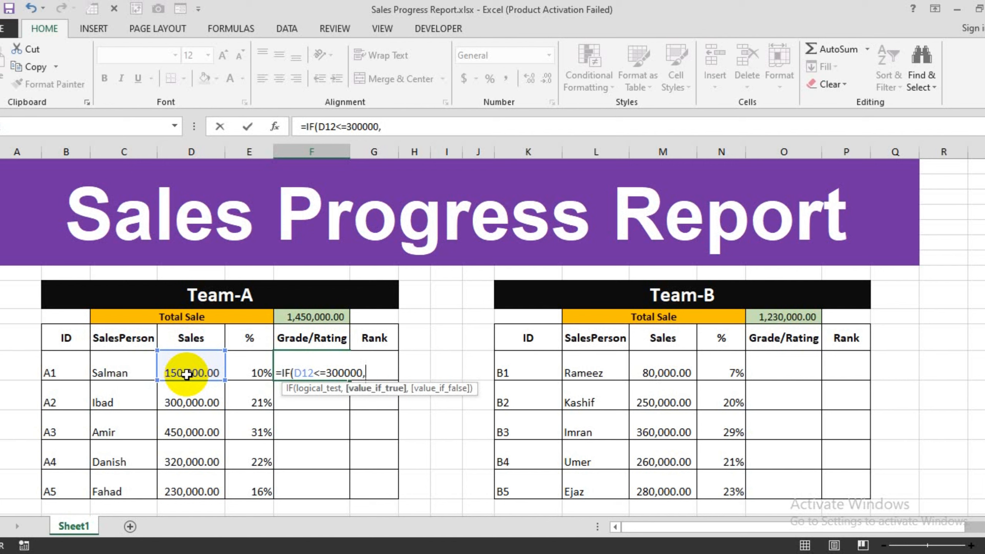
{"action": "type", "text": "\"Average\""}
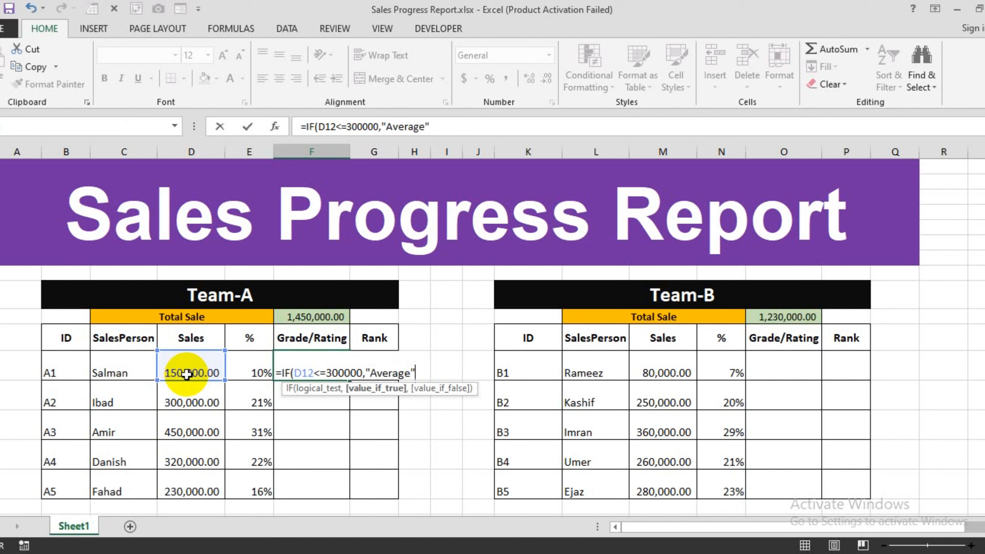
- Complete F12's formula with the nested IF(D12<=200000,"Good","V.Good") as the false result, and fill it down to F16
{"action": "type", "text": ",if"}
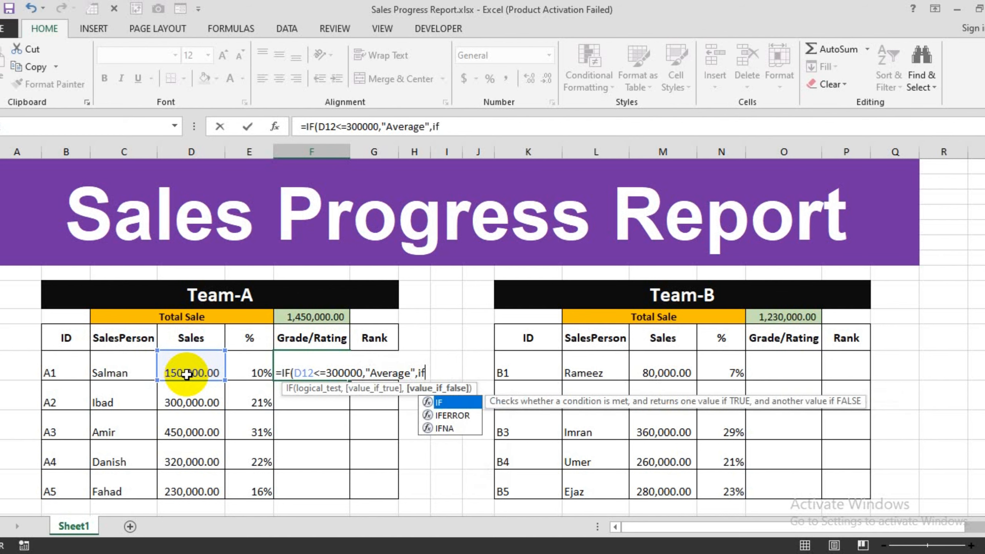
{"action": "key", "text": "Tab"}
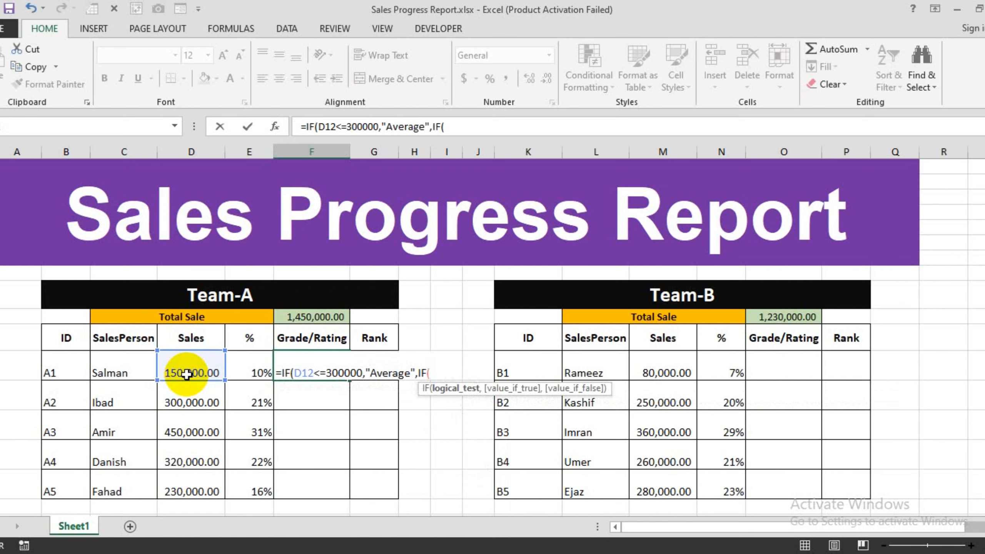
{"action": "left_click", "coordinate": [191, 378]}
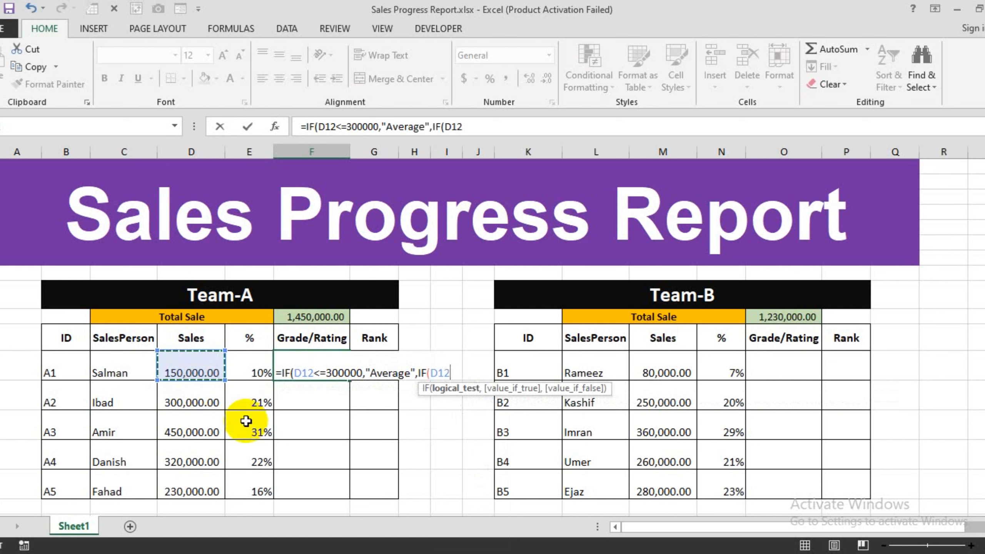
{"action": "type", "text": "<=200000"}
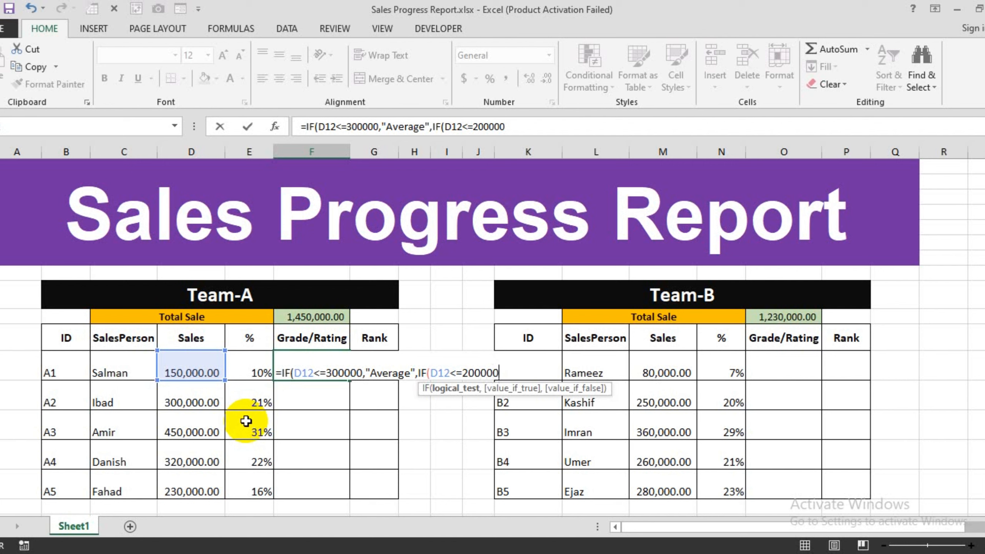
{"action": "type", "text": ","}
{"action": "type", "text": "\"Goo"}
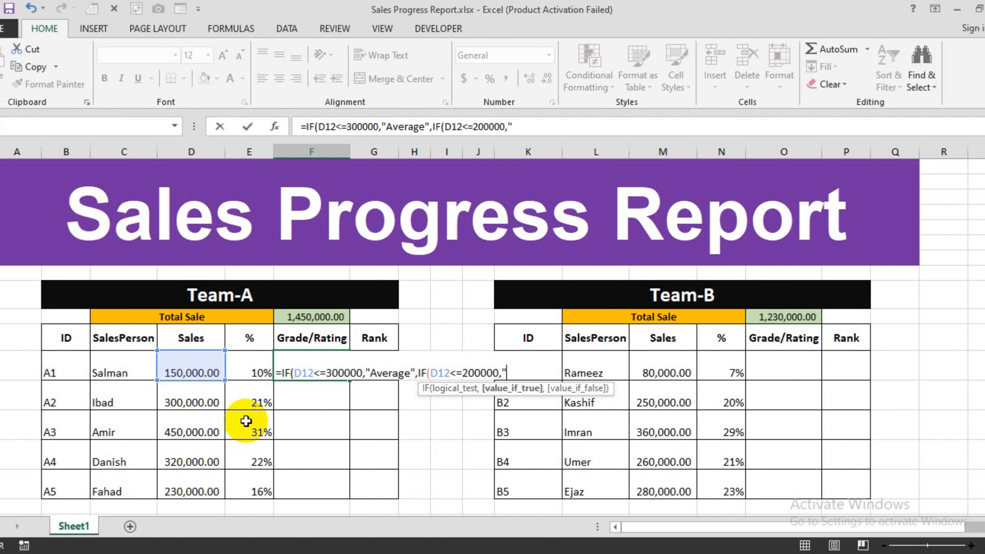
{"action": "type", "text": "d\","}
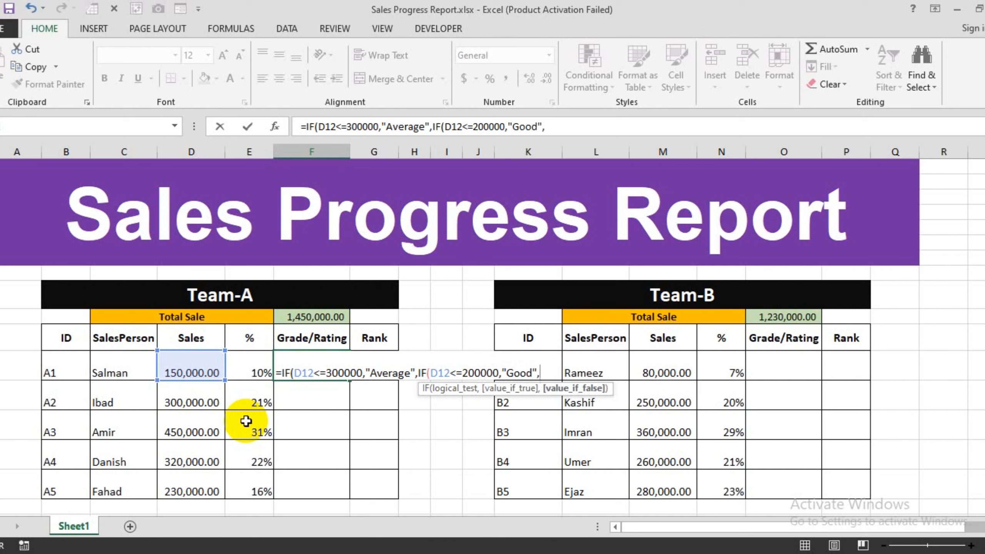
{"action": "type", "text": "\"V.Good"}
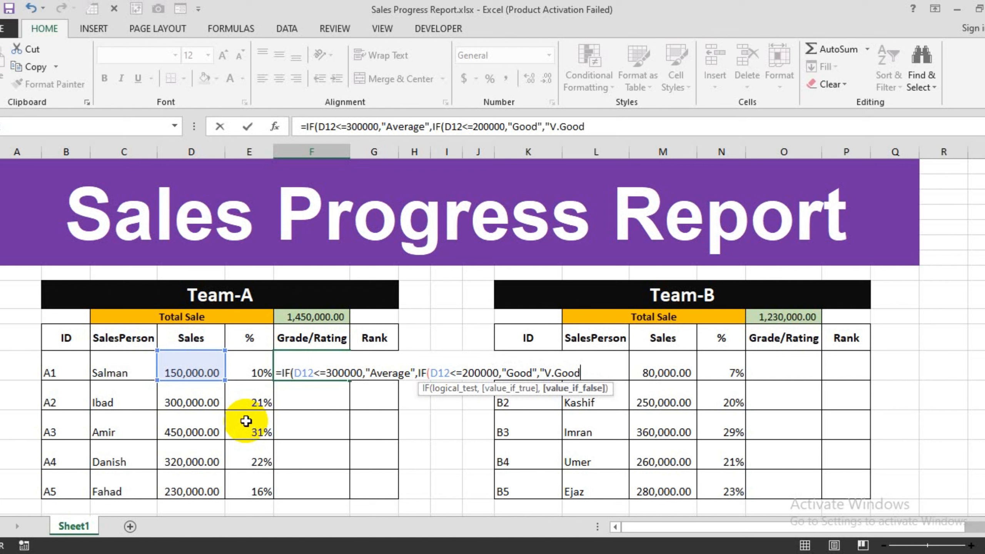
{"action": "type", "text": "\"))"}
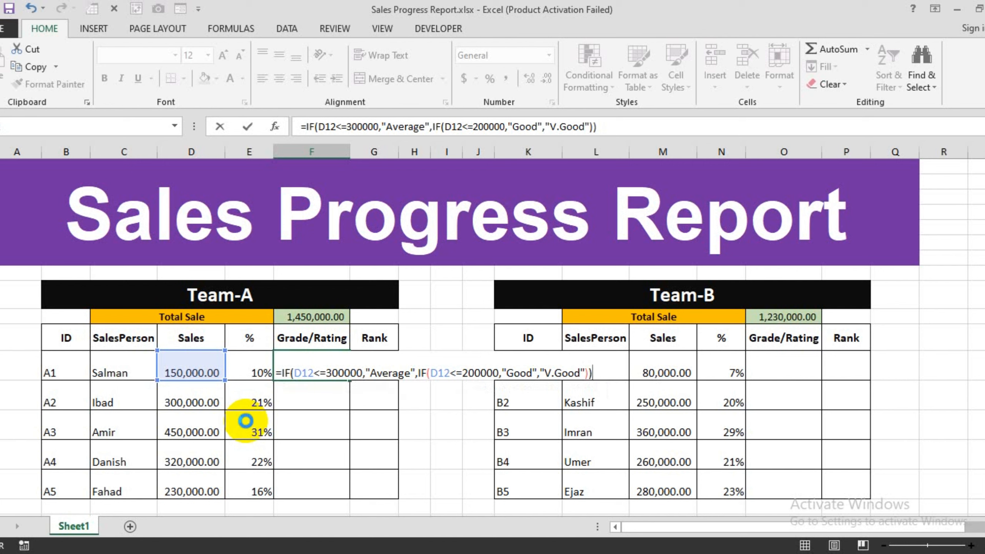
{"action": "key", "text": "Return"}
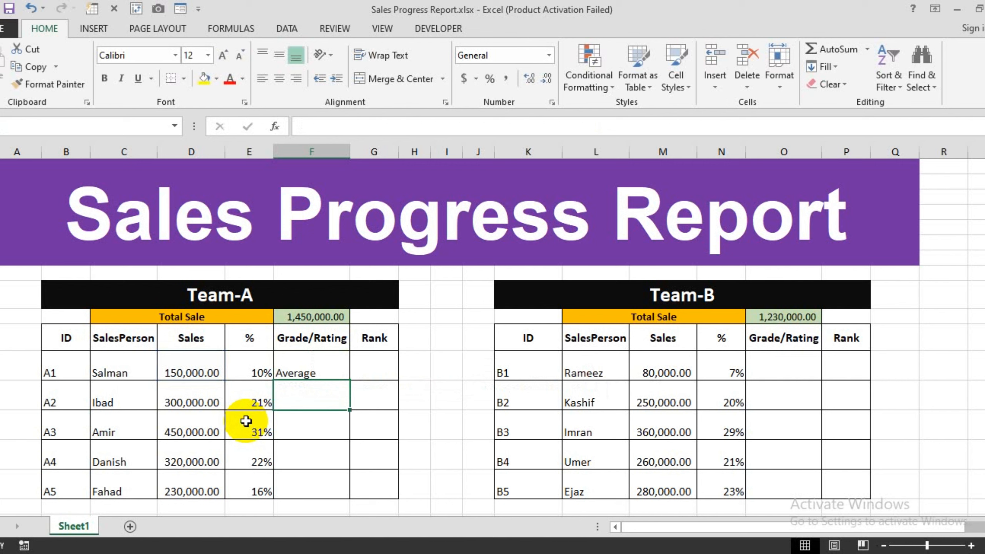
{"action": "left_click", "coordinate": [334, 372]}
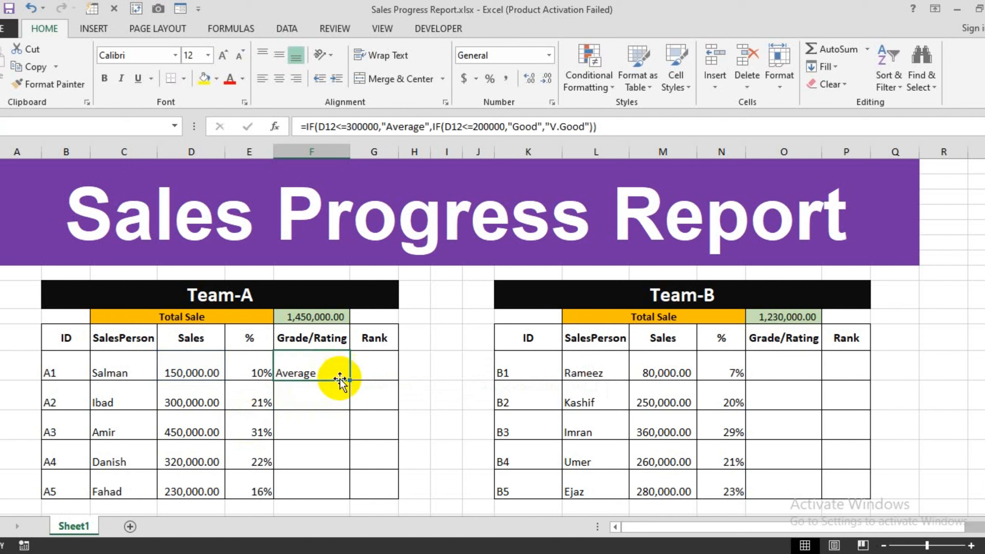
{"action": "left_click_drag", "start_coordinate": [350, 381], "coordinate": [373, 492]}
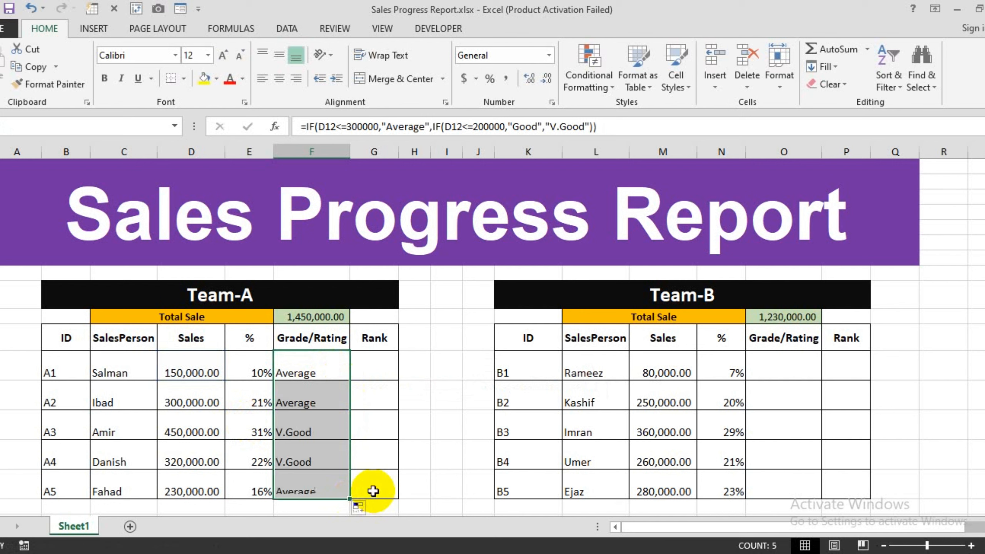
- Compare Team-A's sales in D13:D16 with the corresponding grades and formulas in F13:F16
{"action": "left_click", "coordinate": [193, 404]}
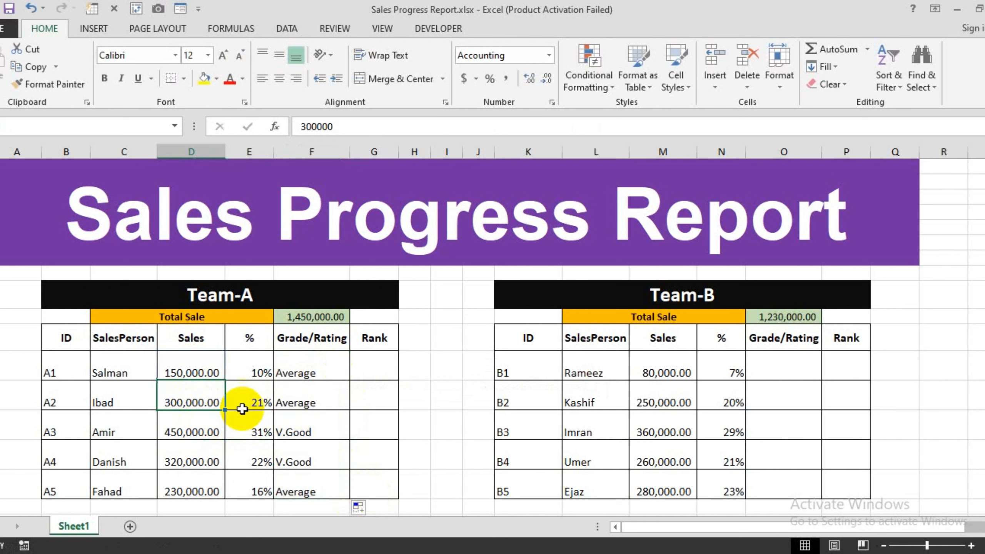
{"action": "left_click", "coordinate": [303, 402]}
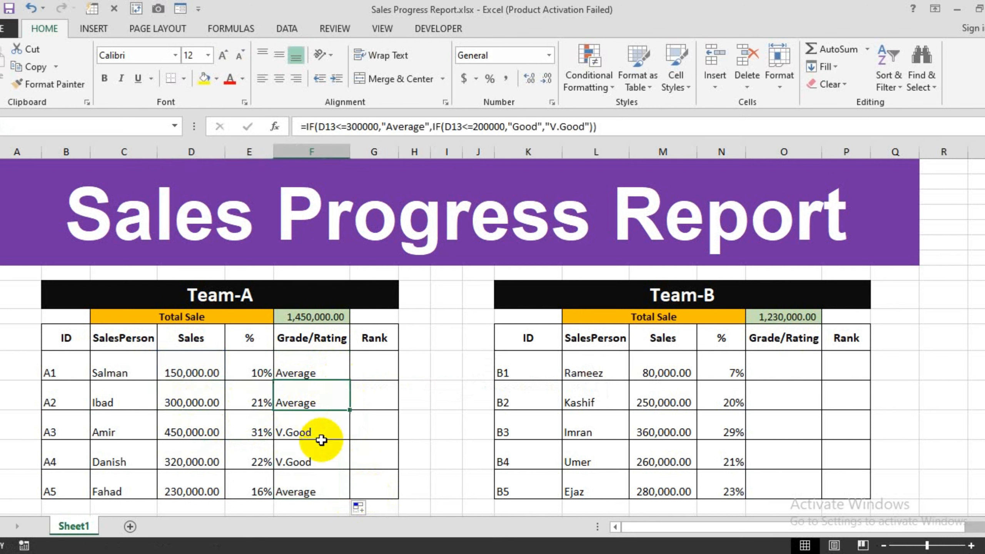
{"action": "left_click", "coordinate": [186, 432]}
{"action": "left_click", "coordinate": [306, 432]}
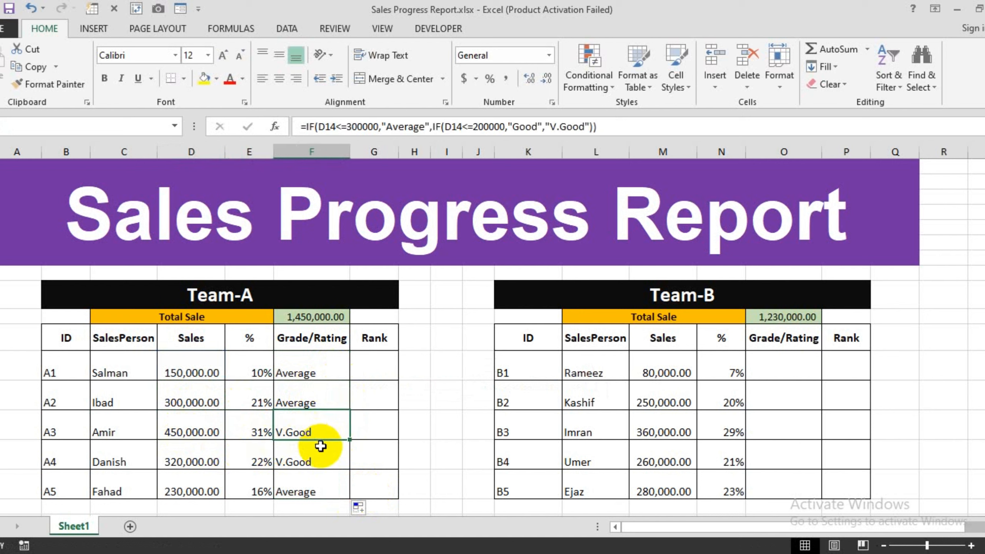
{"action": "left_click", "coordinate": [213, 453]}
{"action": "left_click", "coordinate": [310, 462]}
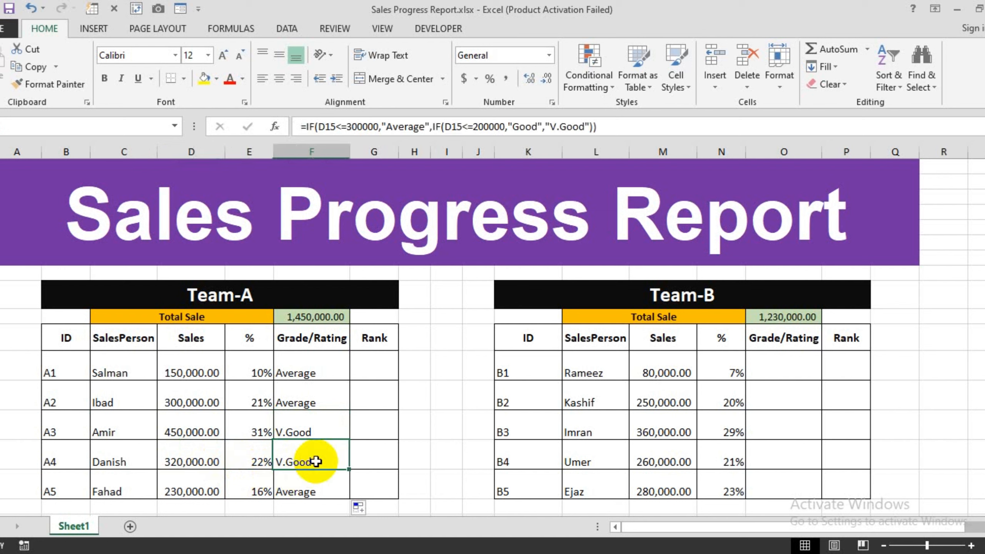
{"action": "left_click", "coordinate": [211, 487]}
{"action": "left_click", "coordinate": [304, 492]}
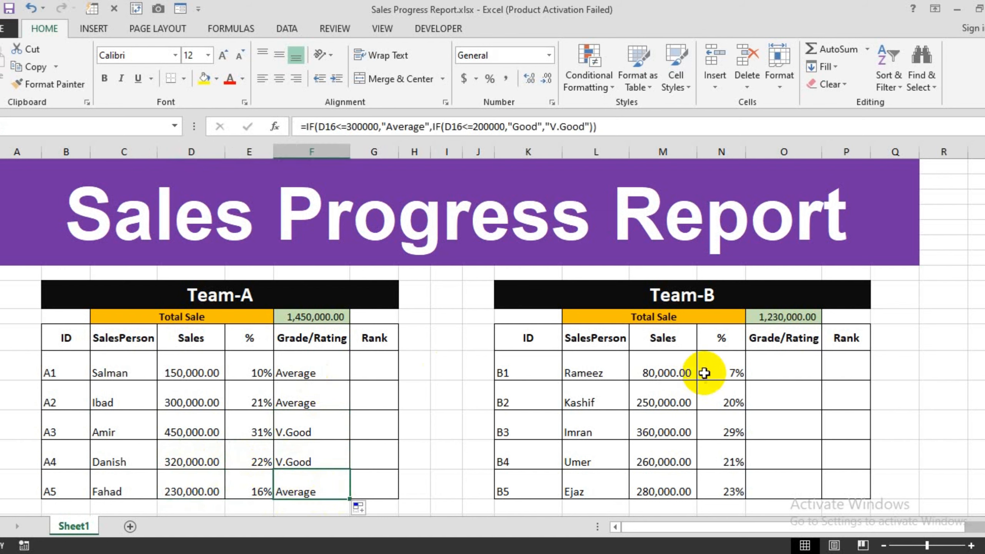
- Copy the text of the grade formula in F12 into Team-B's first Grade/Rating cell, O12, leaving its references unadjusted
{"action": "double_click", "coordinate": [330, 369]}
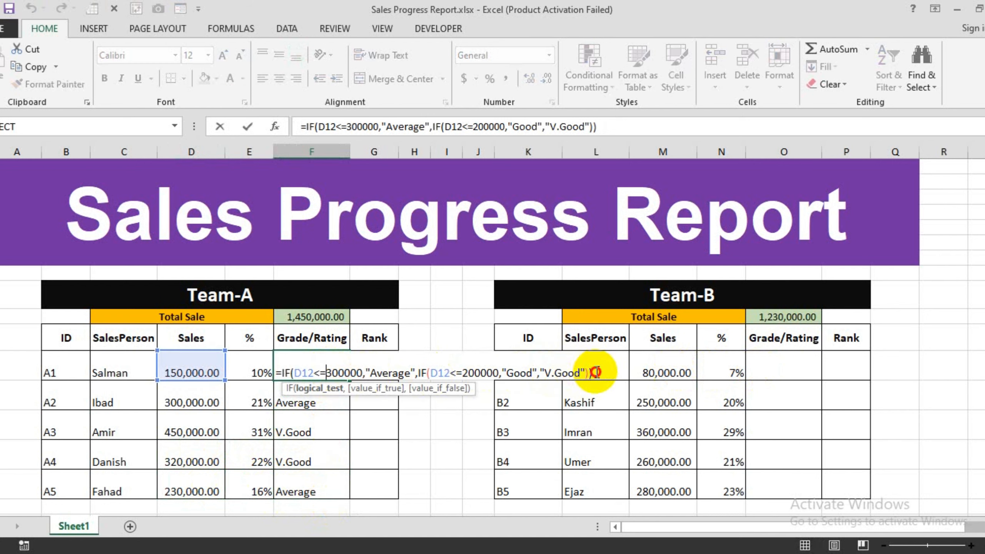
{"action": "left_click_drag", "start_coordinate": [596, 372], "coordinate": [303, 372]}
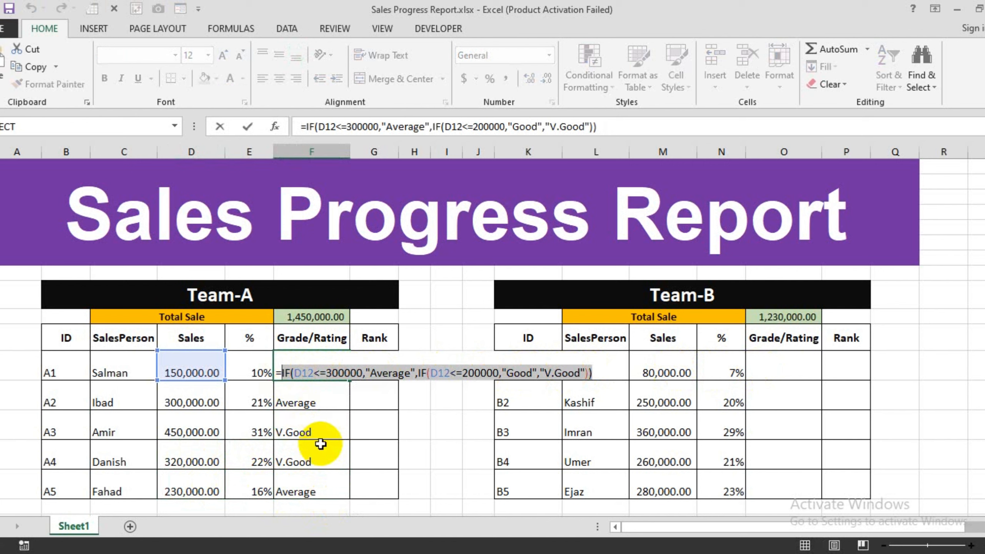
{"action": "key", "text": "ctrl+c"}
{"action": "key", "text": "Escape"}
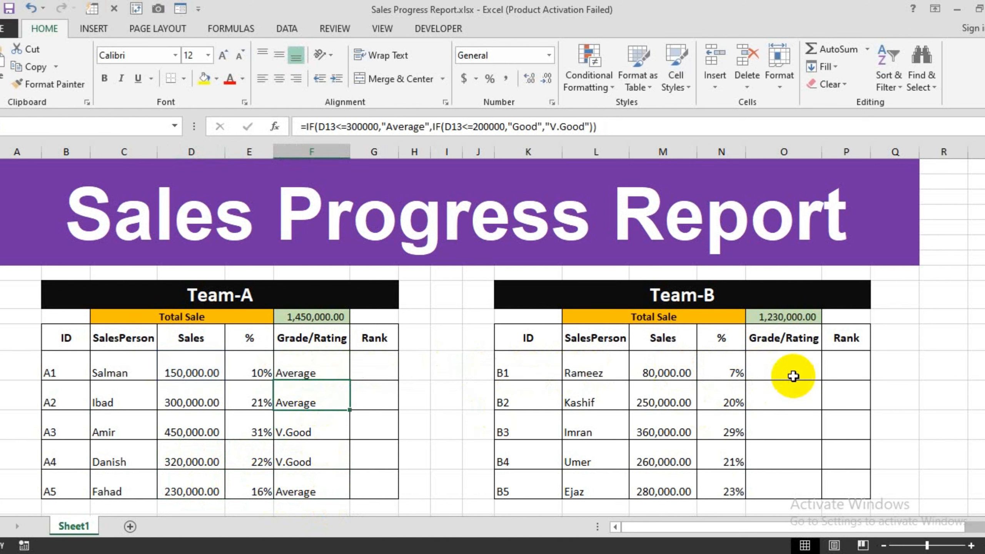
{"action": "left_click", "coordinate": [792, 374]}
{"action": "type", "text": "="}
{"action": "key", "text": "ctrl+v"}
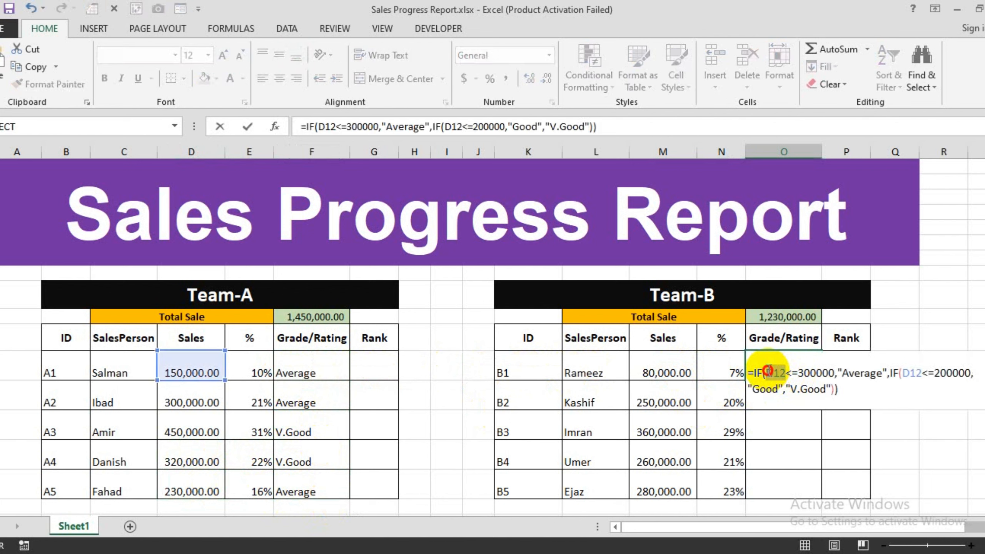
- Replace both D12 references in O12's grade formula with M12, and fill the formula down to O16
{"action": "left_click_drag", "start_coordinate": [768, 371], "coordinate": [784, 376]}
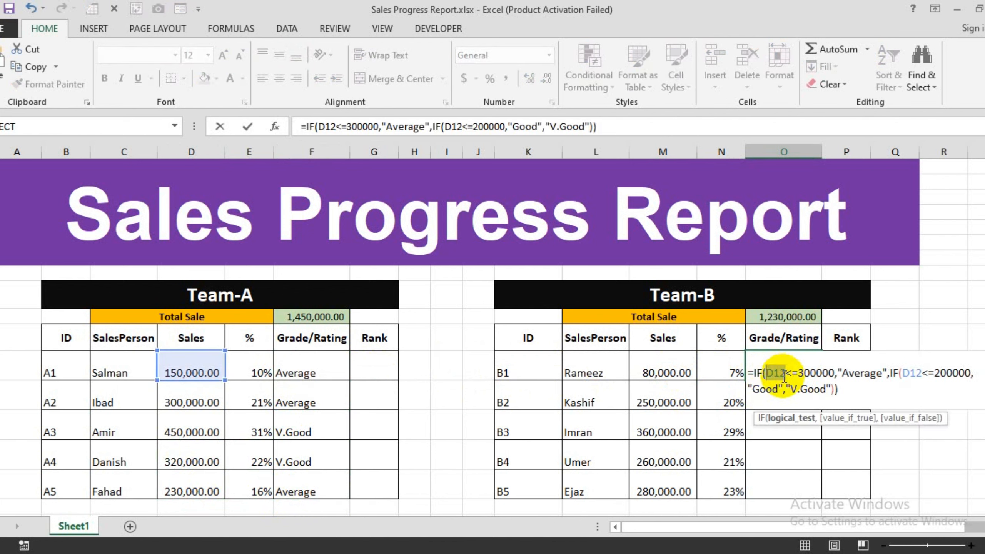
{"action": "left_click", "coordinate": [666, 367]}
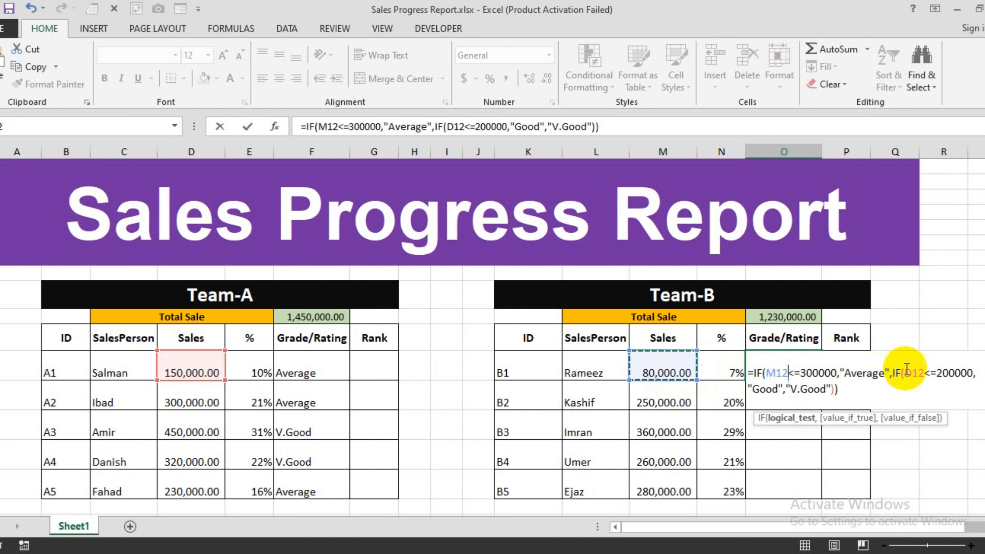
{"action": "left_click_drag", "start_coordinate": [926, 373], "coordinate": [904, 373]}
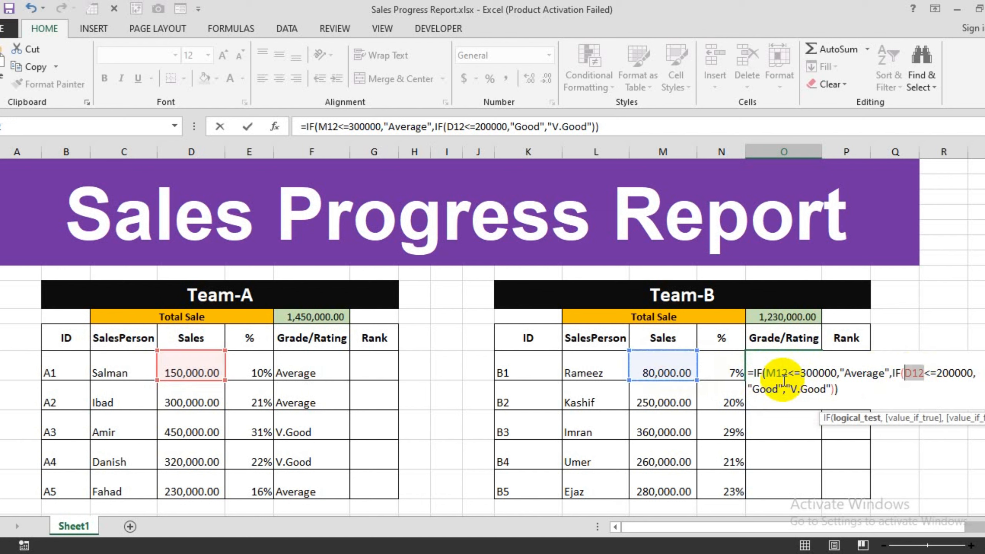
{"action": "left_click", "coordinate": [662, 367]}
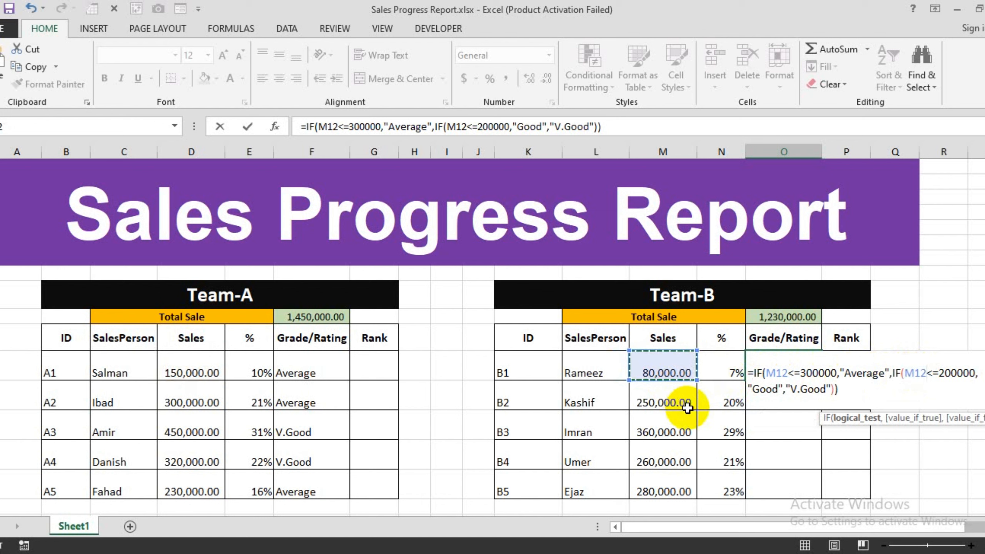
{"action": "key", "text": "Return"}
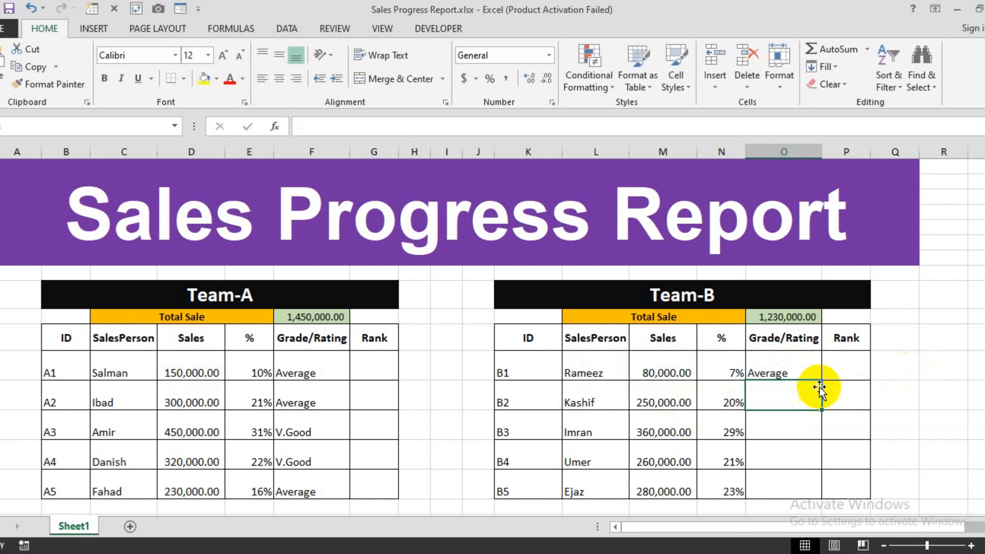
{"action": "left_click", "coordinate": [800, 366]}
{"action": "left_click_drag", "start_coordinate": [820, 379], "coordinate": [818, 490]}
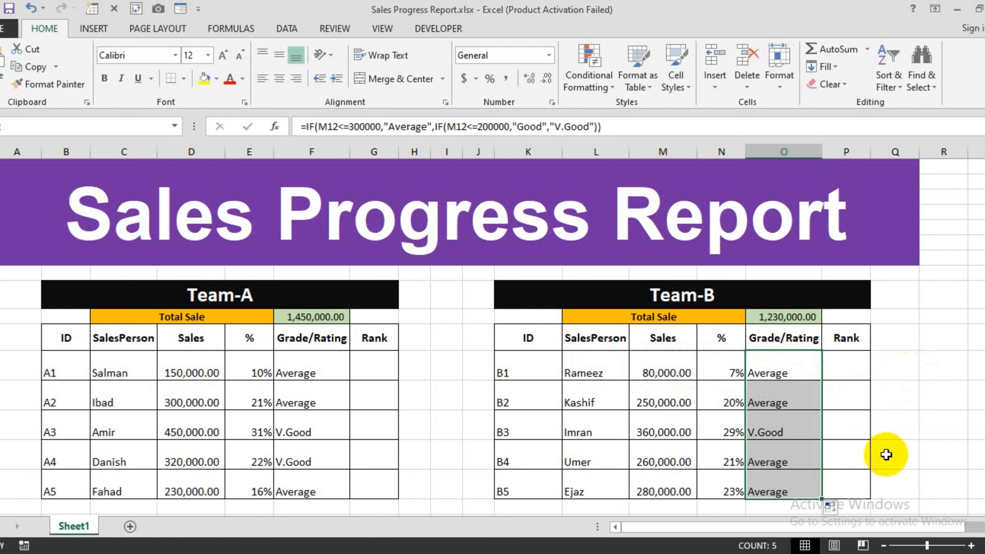
- Enter =RANK(D12,$D$12:$D$16) in Team-A's first Rank cell, G12, and fill the formula down to G16
{"action": "left_click", "coordinate": [378, 374]}
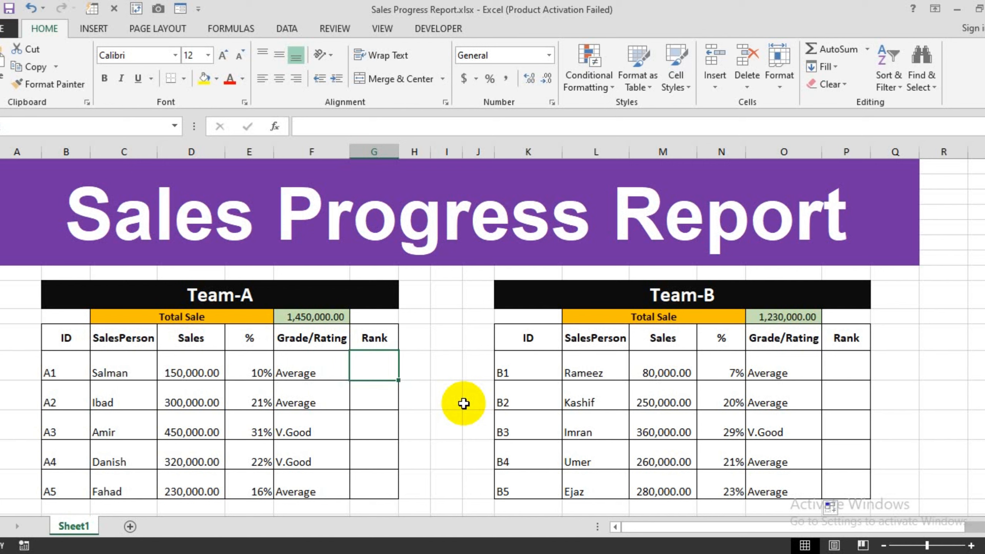
{"action": "type", "text": "=rank"}
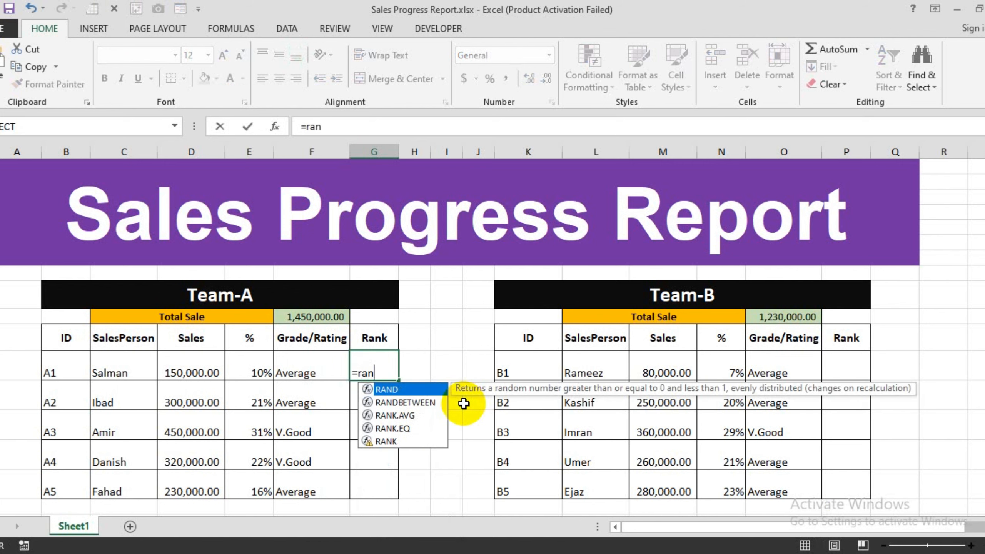
{"action": "key", "text": "Down"}
{"action": "key", "text": "Down"}
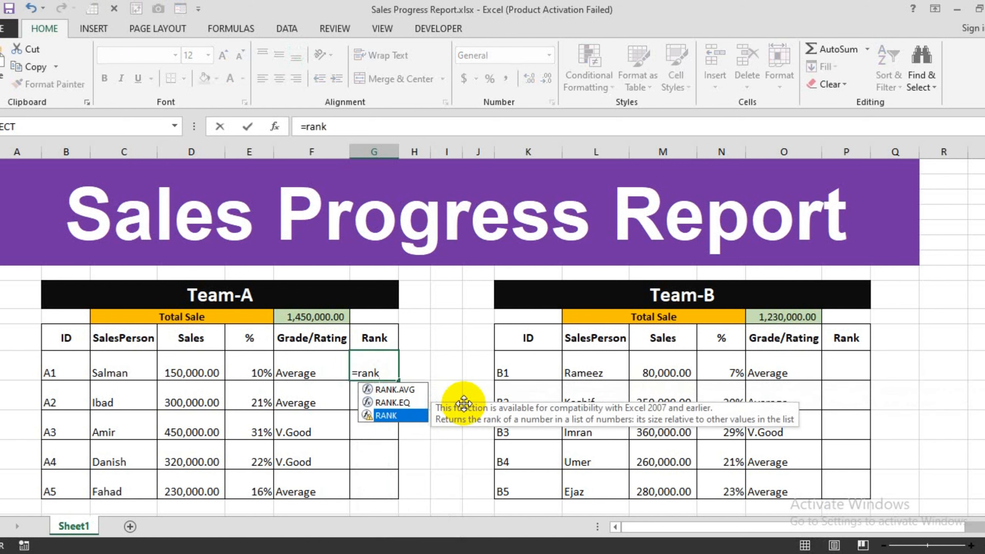
{"action": "key", "text": "Tab"}
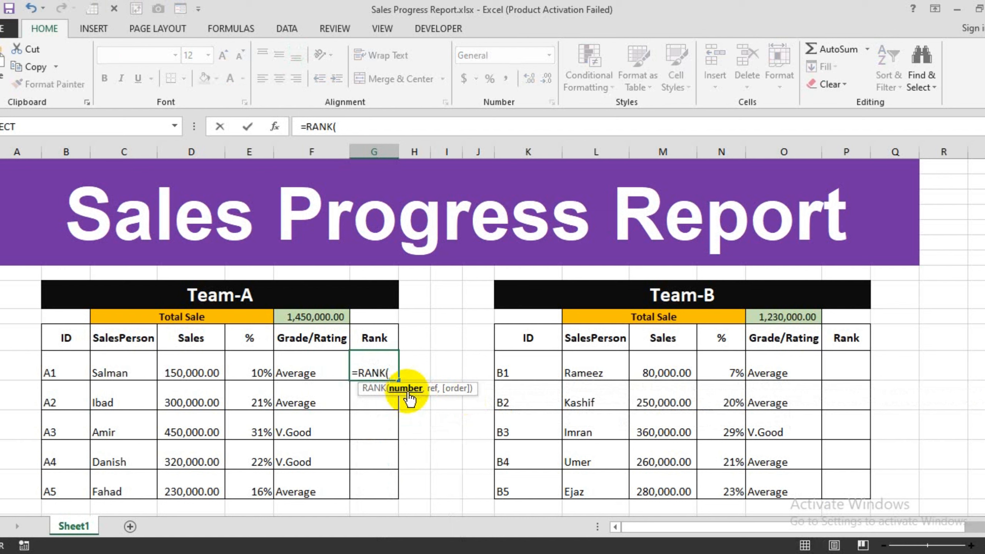
{"action": "left_click", "coordinate": [205, 371]}
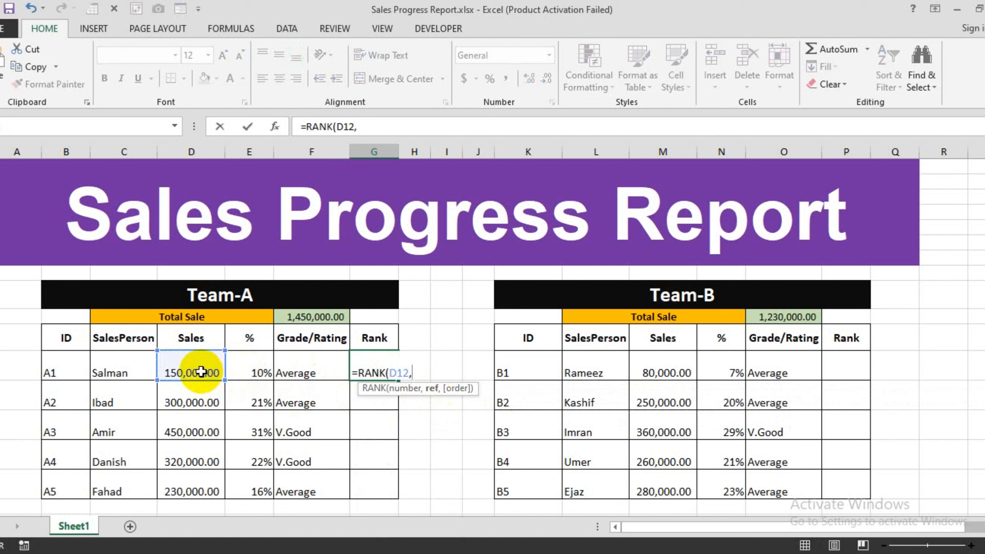
{"action": "left_click_drag", "start_coordinate": [199, 368], "coordinate": [201, 481]}
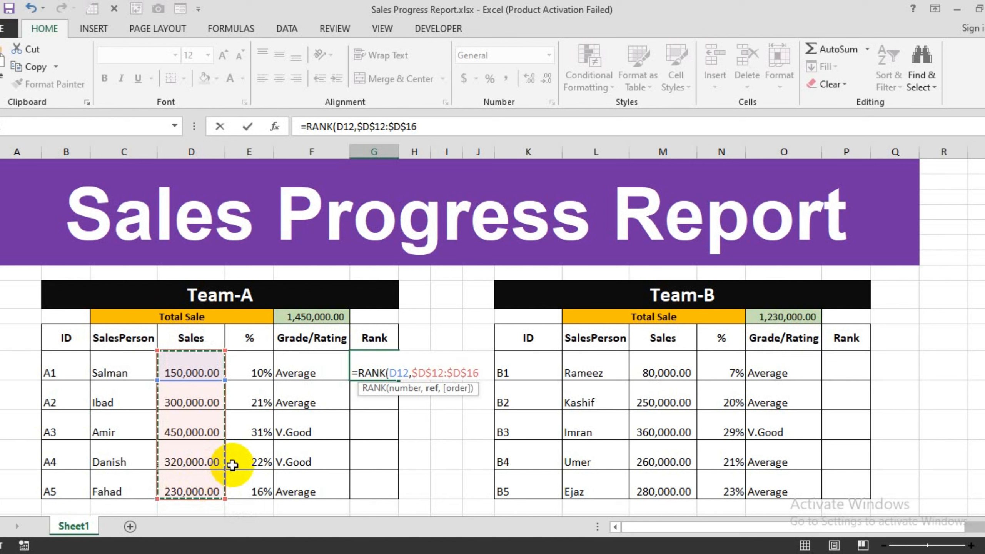
{"action": "key", "text": "Return"}
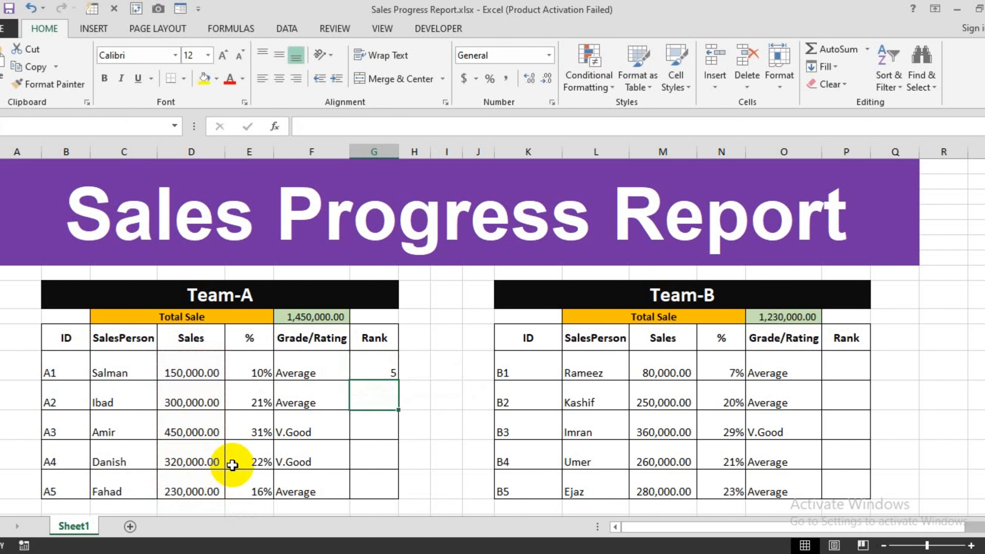
{"action": "left_click", "coordinate": [383, 369]}
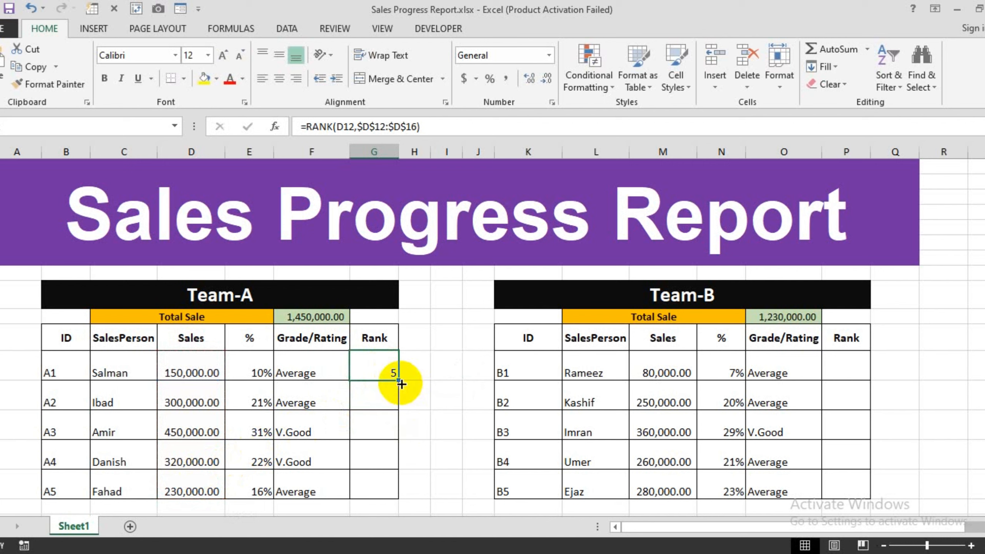
{"action": "left_click_drag", "start_coordinate": [398, 380], "coordinate": [396, 497]}
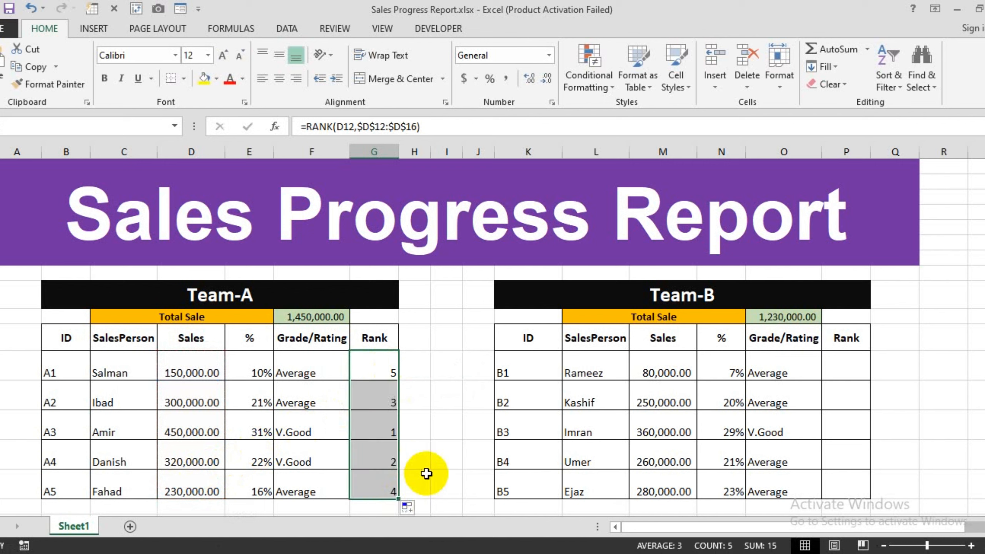
- Check Team-A's salespeople against their ranks and the RANK formulas in G13:G15
{"action": "left_click", "coordinate": [136, 403]}
{"action": "left_click", "coordinate": [397, 407]}
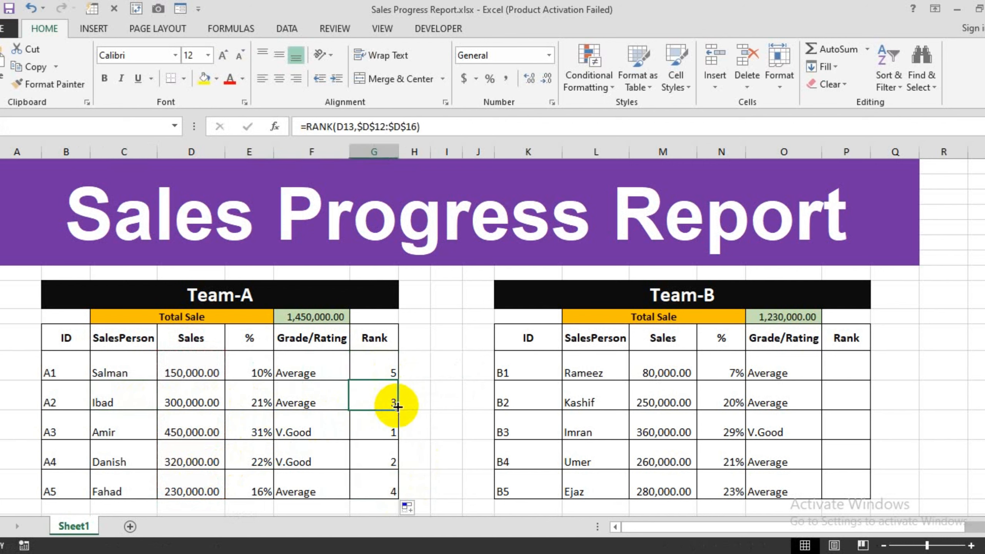
{"action": "left_click", "coordinate": [128, 434]}
{"action": "left_click", "coordinate": [378, 456]}
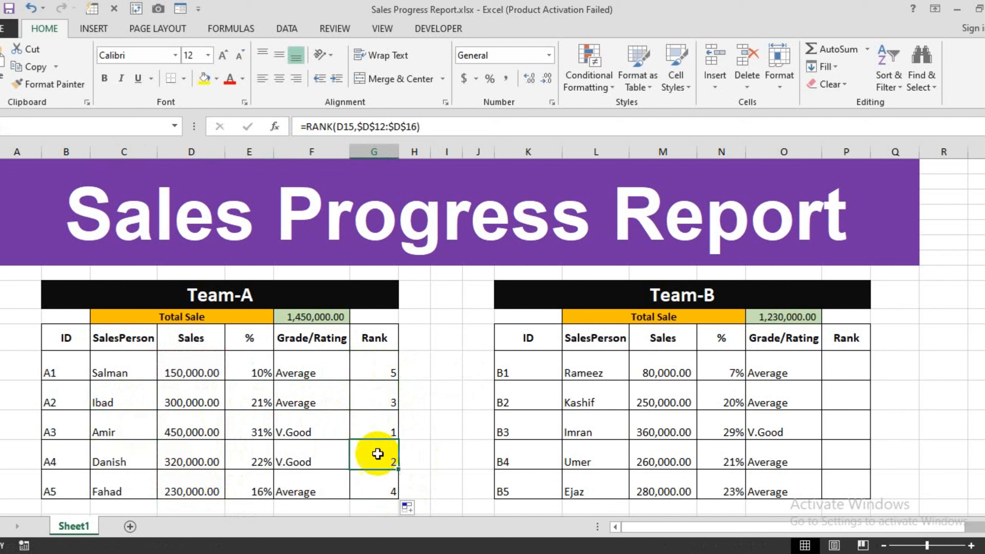
{"action": "left_click", "coordinate": [370, 434]}
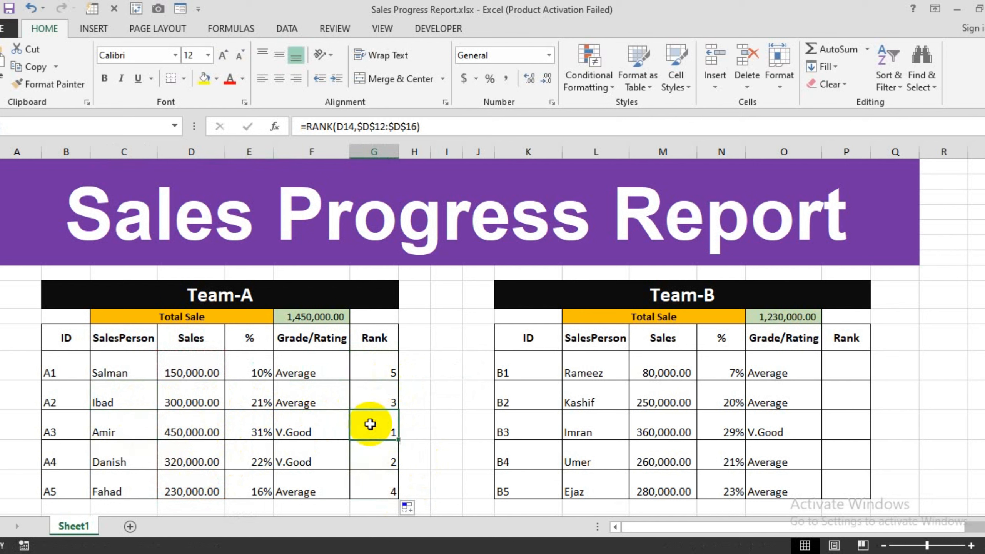
{"action": "left_click", "coordinate": [371, 458]}
- Enter =RANK(M12,$M$12:$M$16) in Team-B's first Rank cell, P12, and fill the formula down through Team-B's last salesperson
{"action": "left_click", "coordinate": [853, 373]}
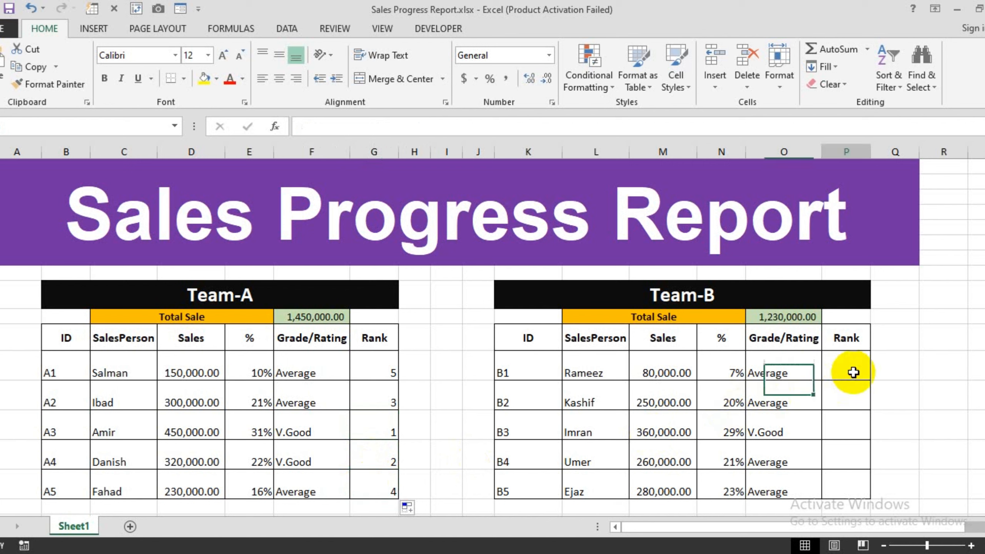
{"action": "type", "text": "=rank"}
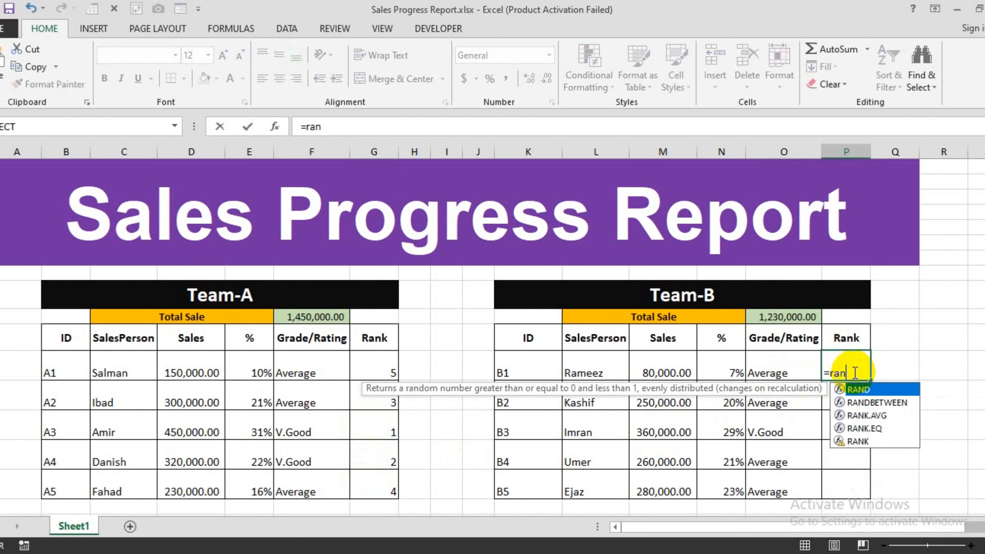
{"action": "key", "text": "Down"}
{"action": "key", "text": "Down"}
{"action": "key", "text": "Tab"}
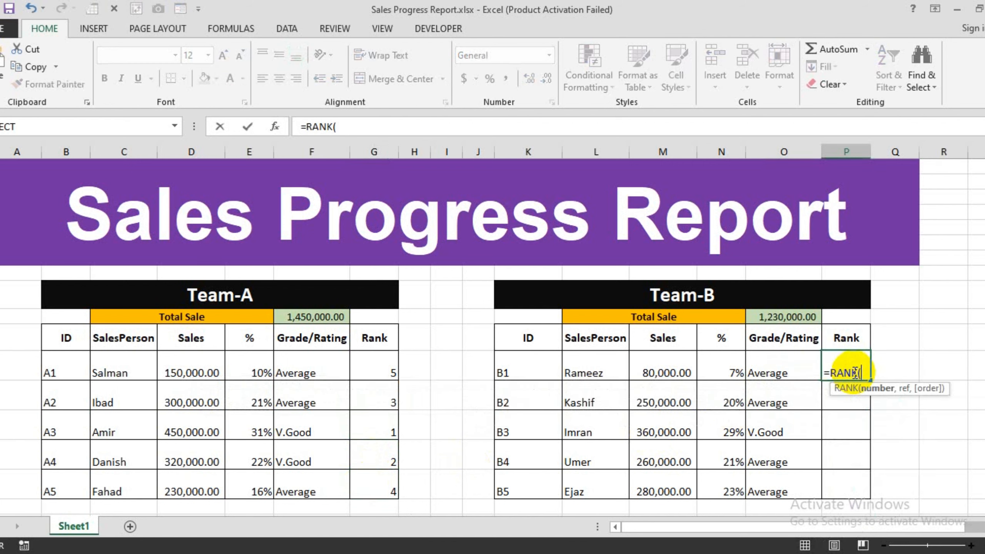
{"action": "left_click", "coordinate": [677, 370]}
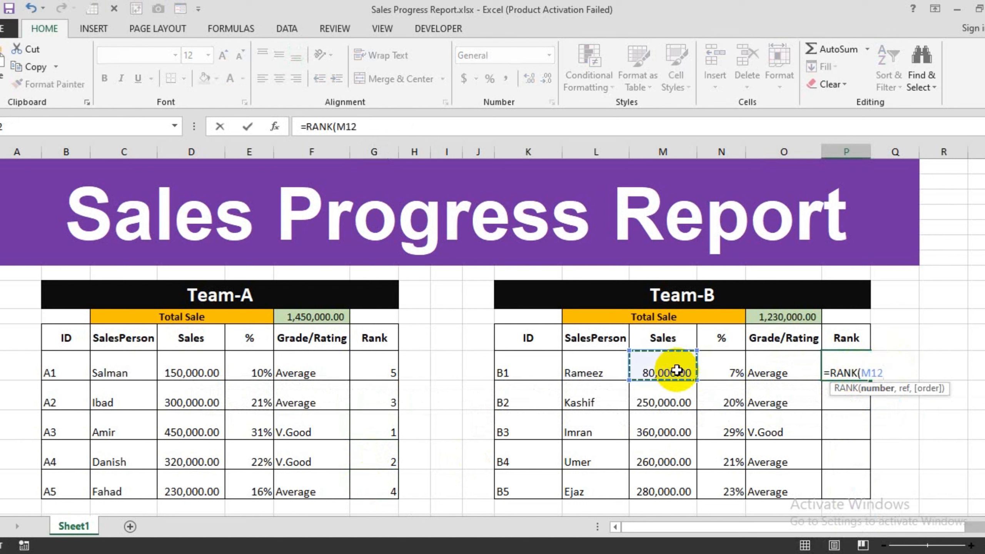
{"action": "type", "text": ","}
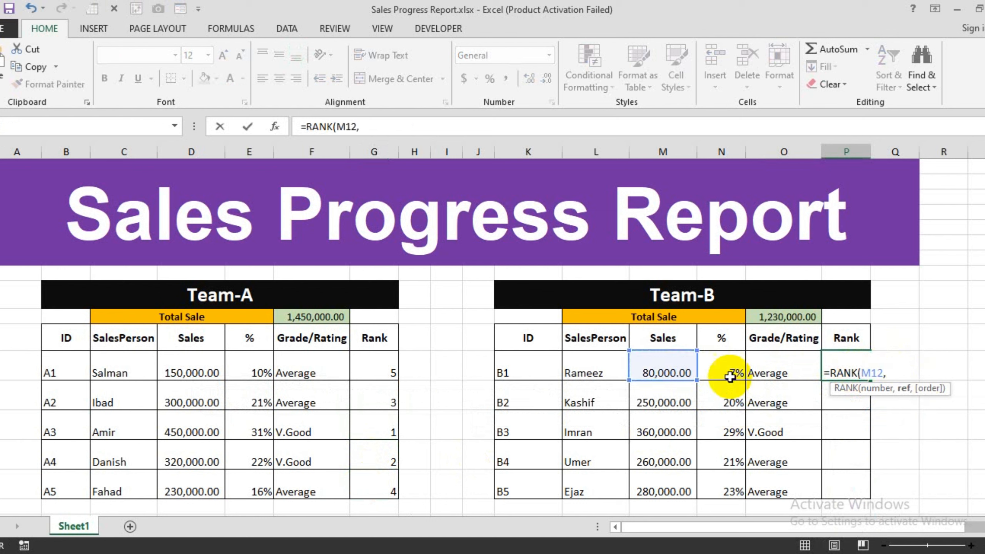
{"action": "left_click", "coordinate": [682, 368]}
{"action": "left_click_drag", "start_coordinate": [682, 369], "coordinate": [673, 480]}
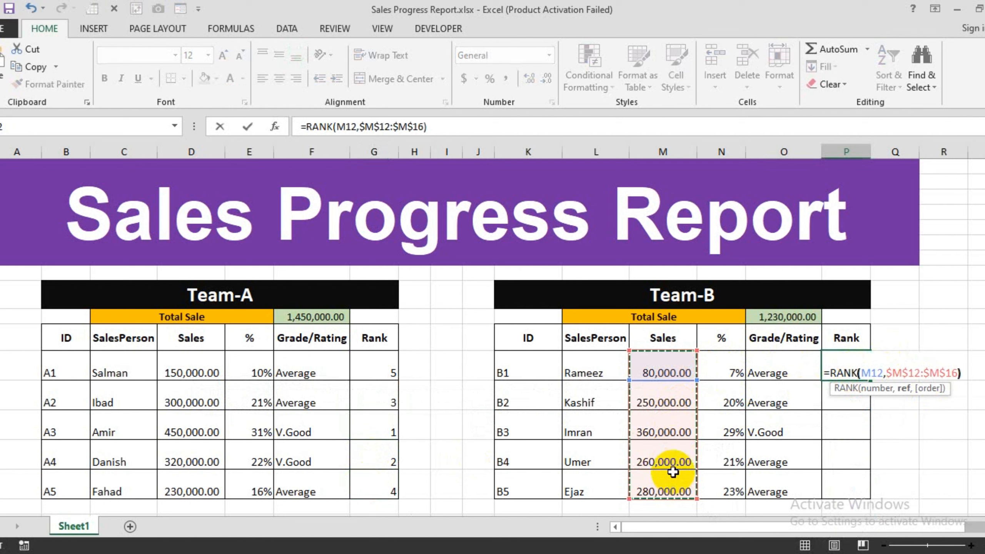
{"action": "key", "text": "ctrl+Return"}
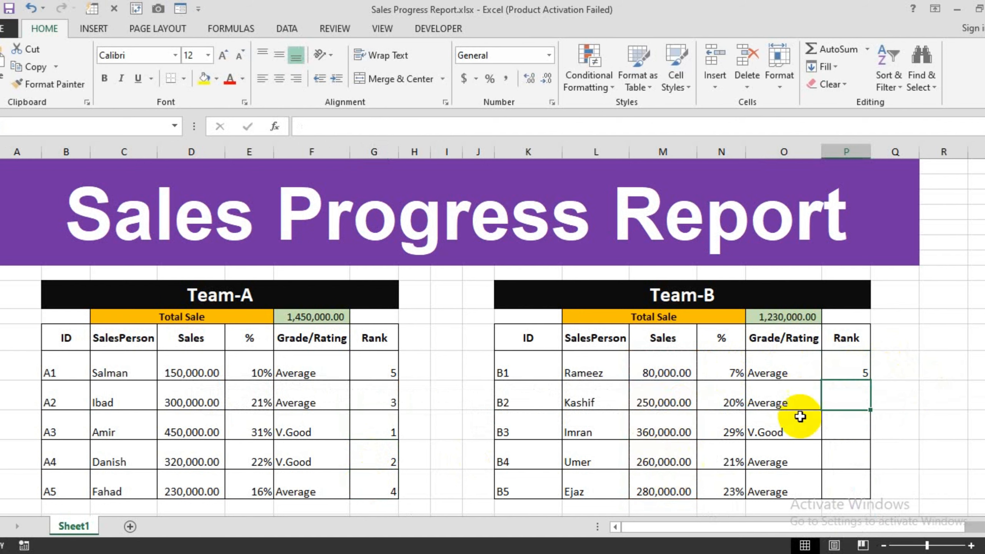
{"action": "left_click_drag", "start_coordinate": [871, 380], "coordinate": [854, 508]}
{"action": "left_click", "coordinate": [916, 468]}
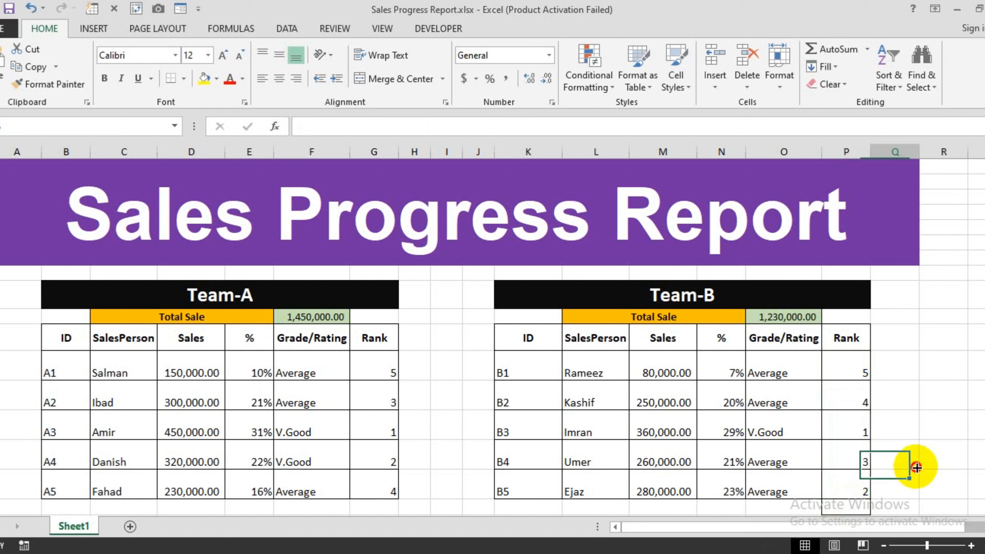
- Review the rank results and formulas for Team-B in P12:P15 and for Team-A in column G
{"action": "left_click", "coordinate": [860, 378]}
{"action": "left_click", "coordinate": [853, 407]}
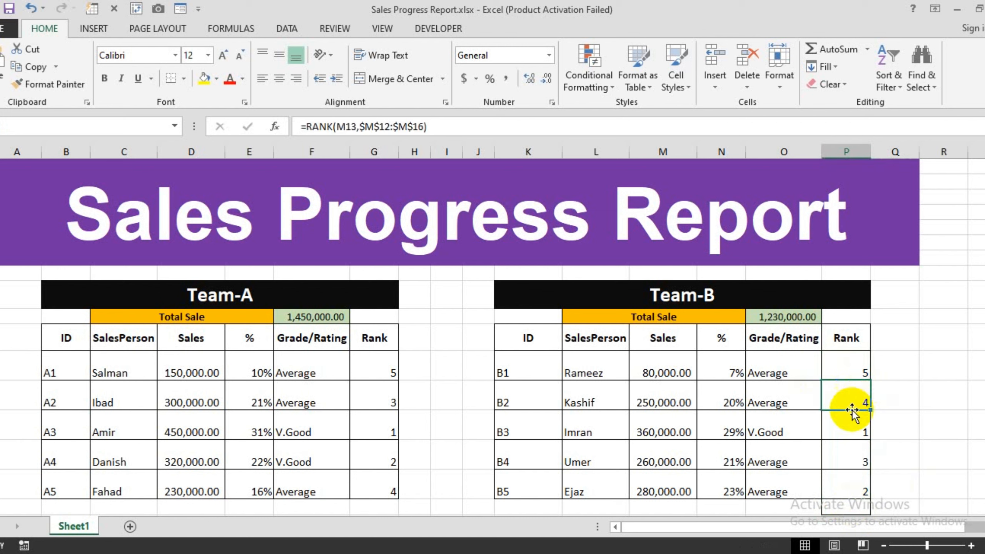
{"action": "left_click", "coordinate": [849, 426]}
{"action": "left_click", "coordinate": [845, 453]}
{"action": "left_click", "coordinate": [928, 427]}
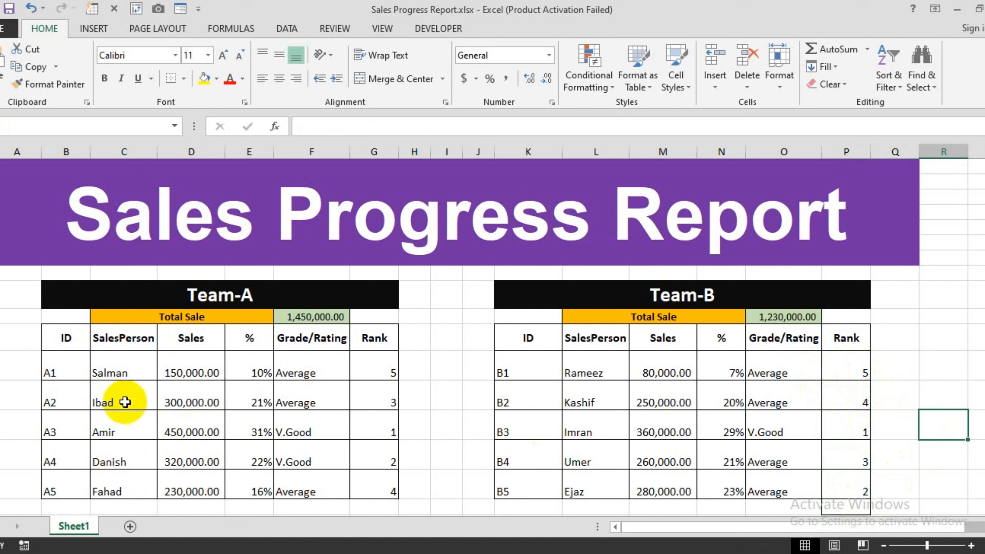
{"action": "left_click_drag", "start_coordinate": [58, 347], "coordinate": [360, 440]}
{"action": "left_click", "coordinate": [362, 368]}
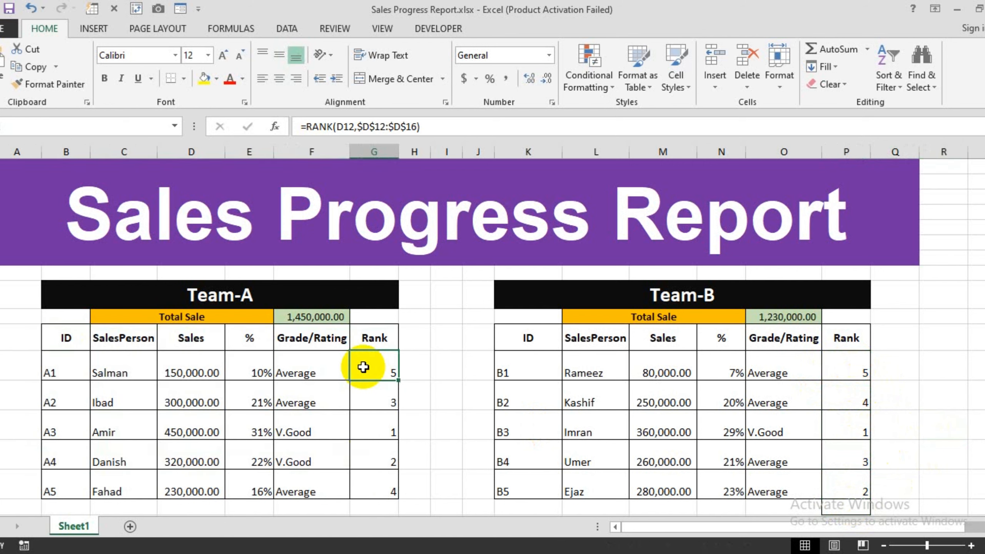
{"action": "left_click", "coordinate": [371, 465]}
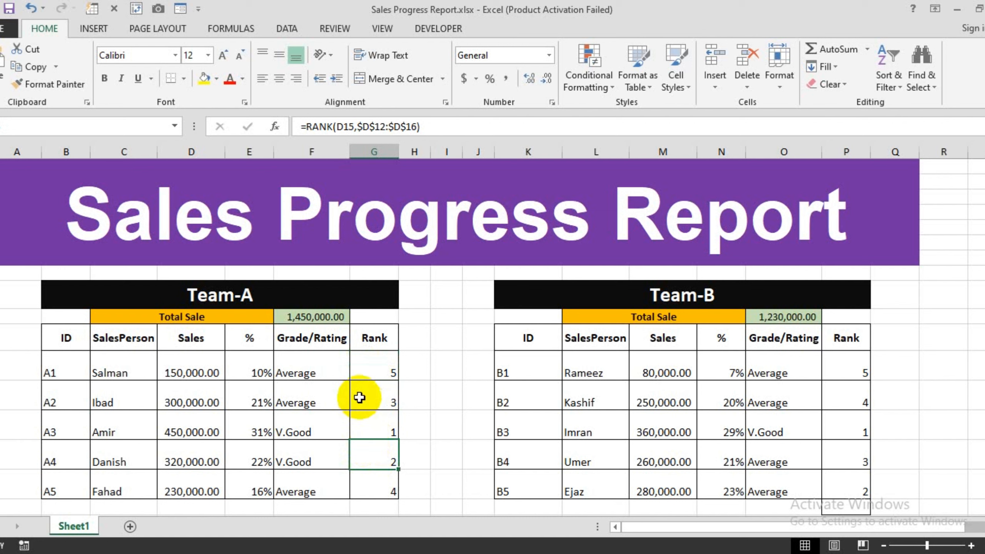
{"action": "left_click", "coordinate": [360, 398]}
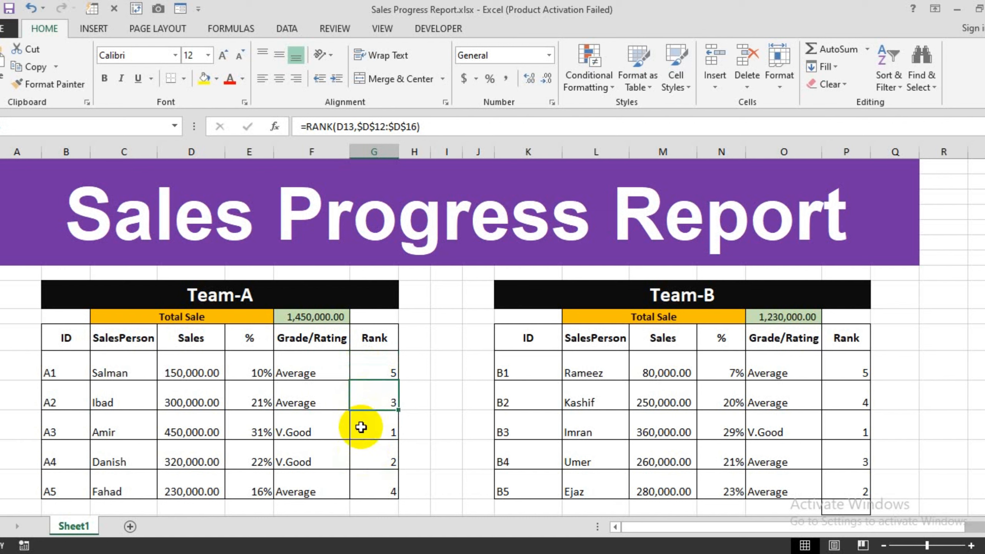
- Copy Team-A's table from the ID header through the A5 row, B11:G16, and paste it below starting at B18
{"action": "scroll", "coordinate": [361, 428], "scroll_direction": "down", "scroll_amount": 1}
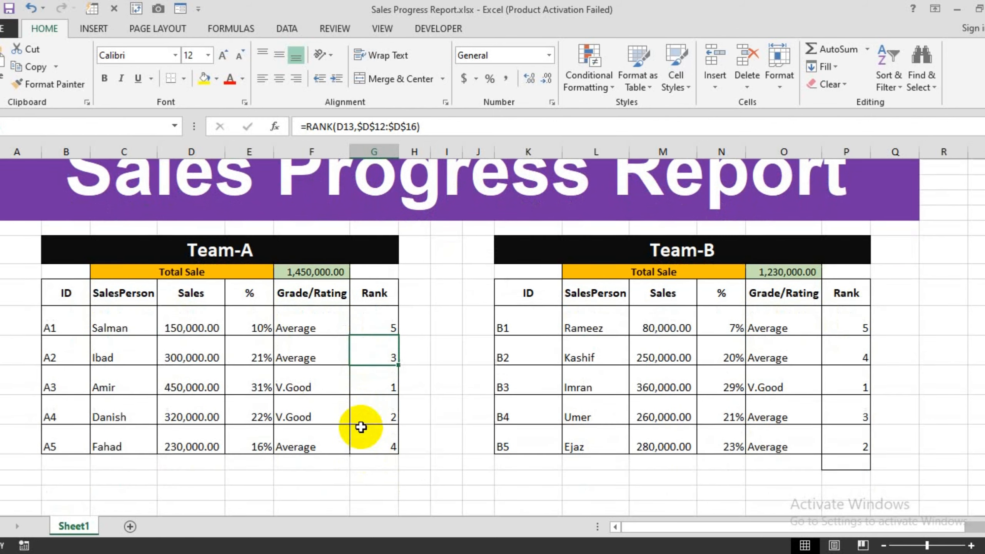
{"action": "scroll", "coordinate": [358, 424], "scroll_direction": "down", "scroll_amount": 1}
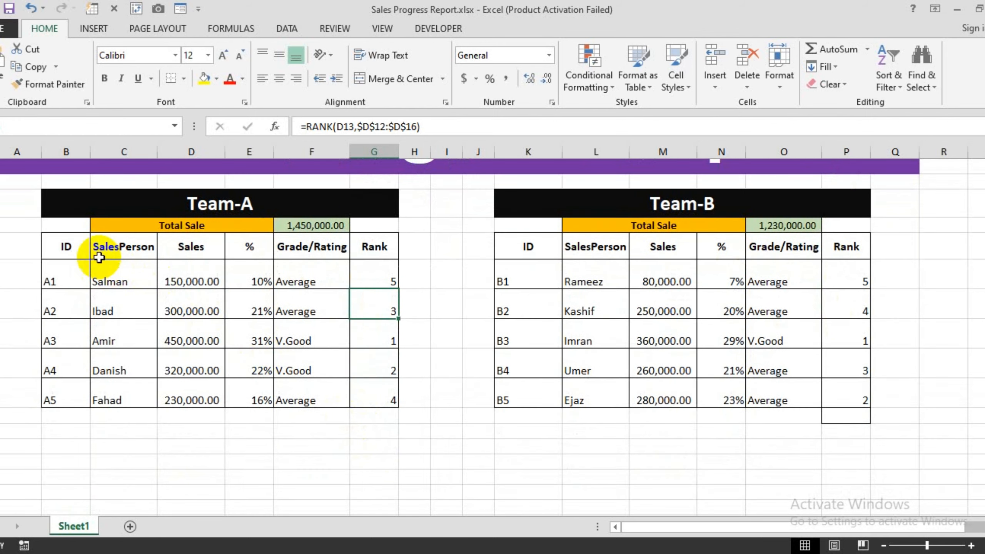
{"action": "left_click_drag", "start_coordinate": [84, 251], "coordinate": [371, 394]}
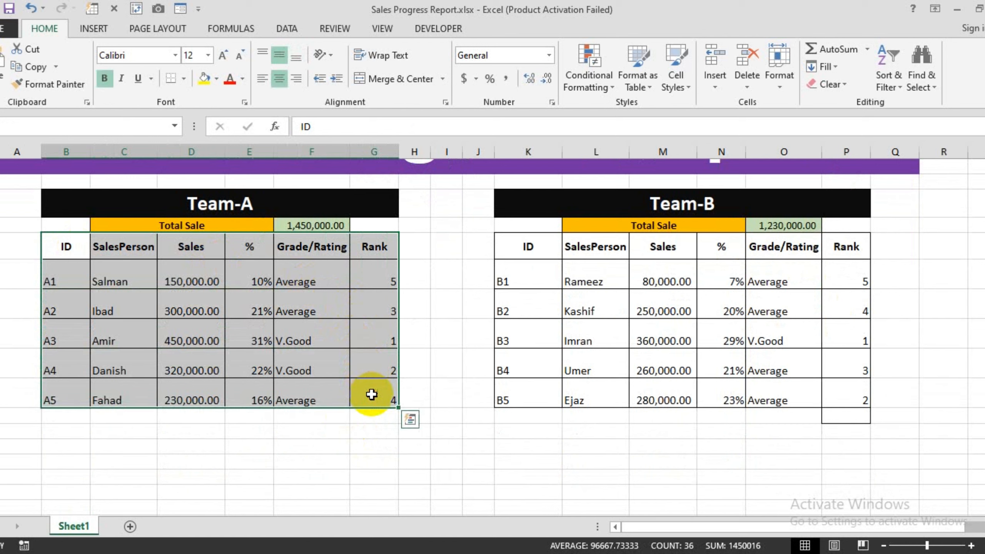
{"action": "key", "text": "ctrl+c"}
{"action": "left_click", "coordinate": [65, 432]}
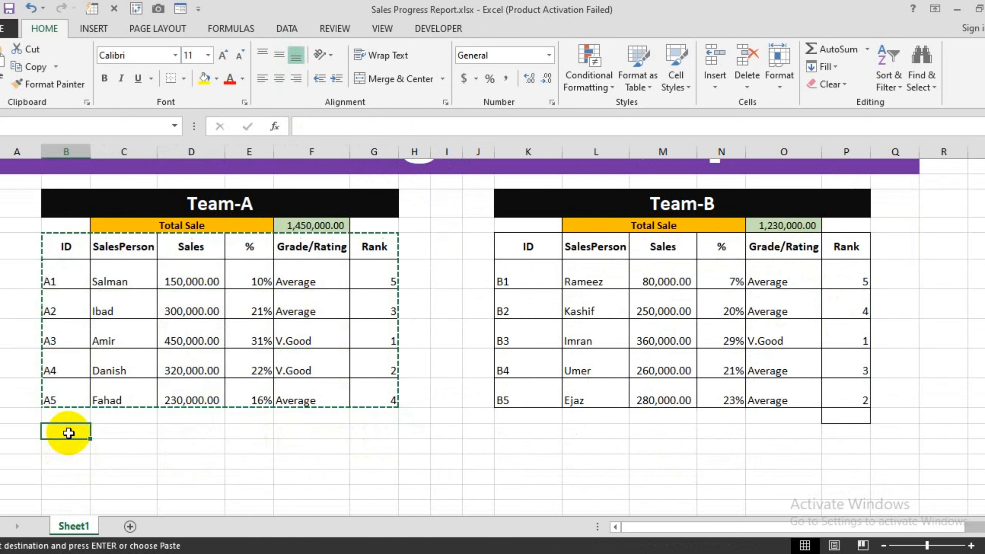
{"action": "key", "text": "ctrl+v"}
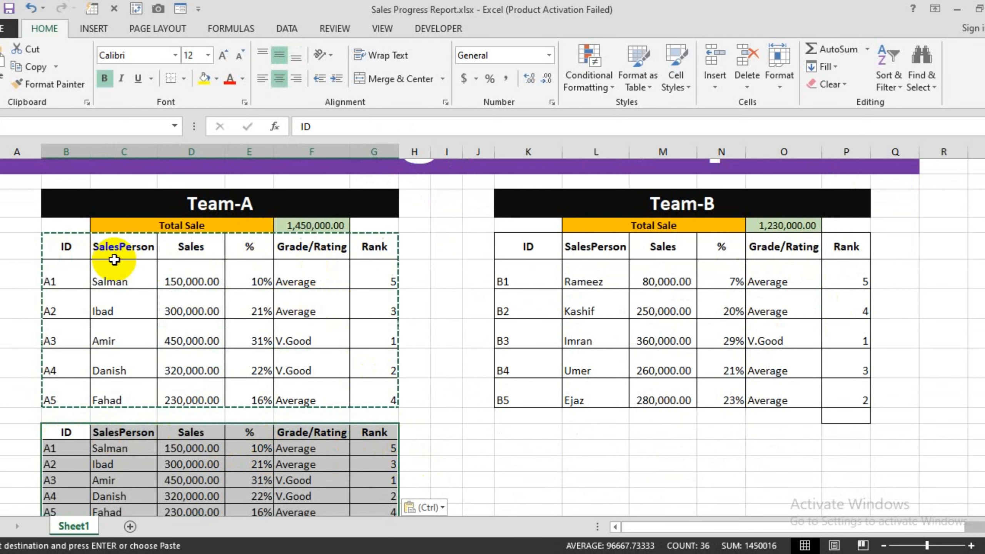
{"action": "left_click_drag", "start_coordinate": [86, 249], "coordinate": [325, 362]}
{"action": "double_click", "coordinate": [437, 401]}
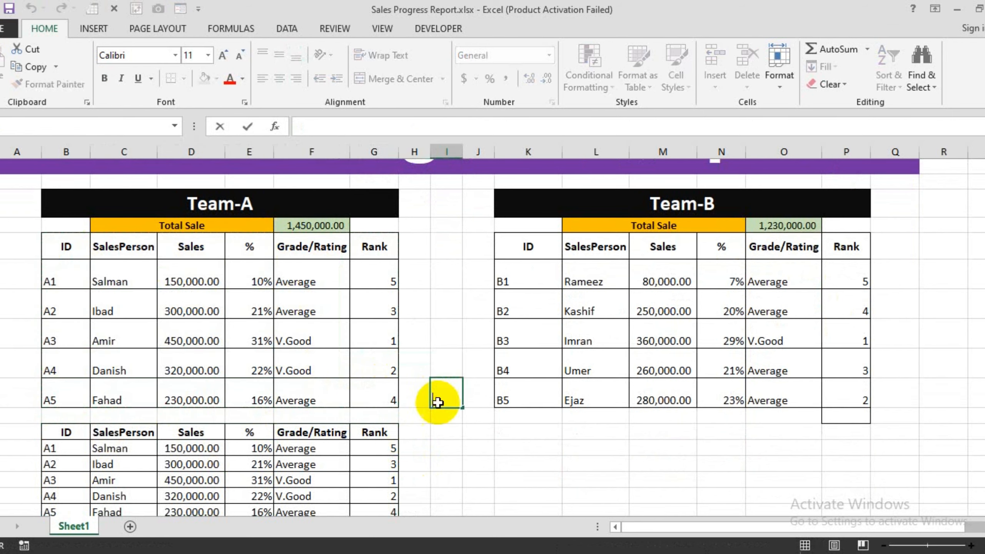
{"action": "left_click", "coordinate": [437, 437]}
- Copy Team-B's table from the ID header through the B5 row, K11:P16, and paste it below starting at K18
{"action": "scroll", "coordinate": [423, 447], "scroll_direction": "down", "scroll_amount": 1}
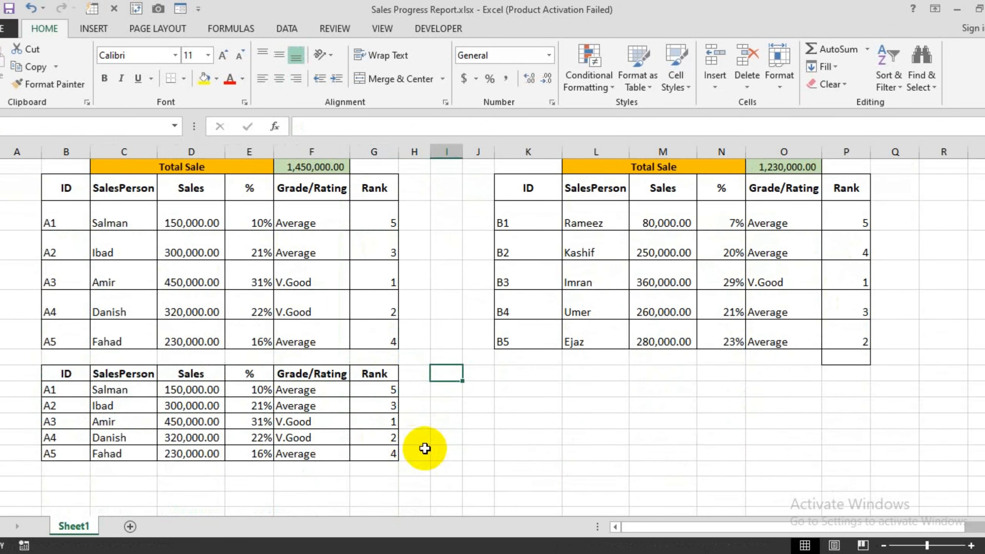
{"action": "left_click_drag", "start_coordinate": [553, 188], "coordinate": [842, 334]}
{"action": "key", "text": "ctrl+c"}
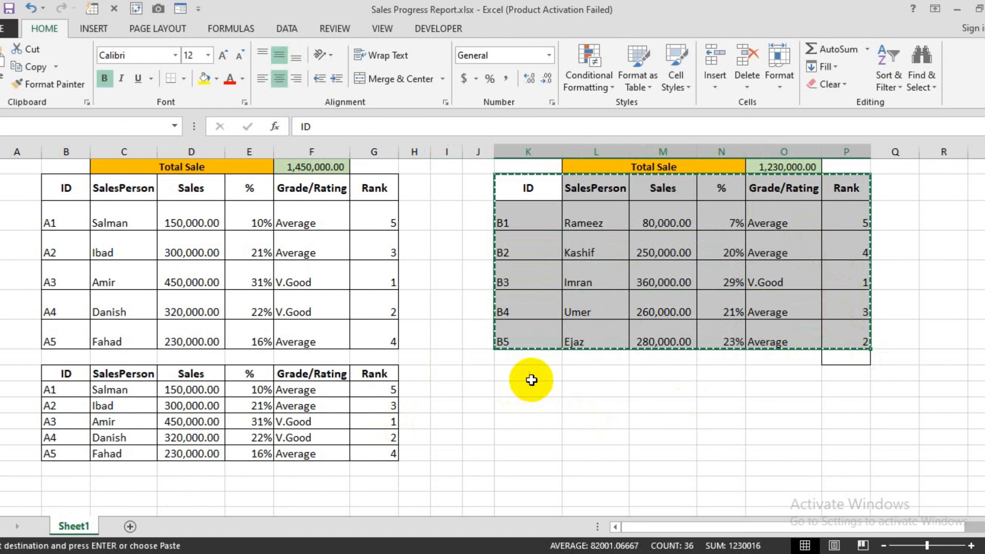
{"action": "left_click", "coordinate": [531, 380]}
{"action": "key", "text": "ctrl+v"}
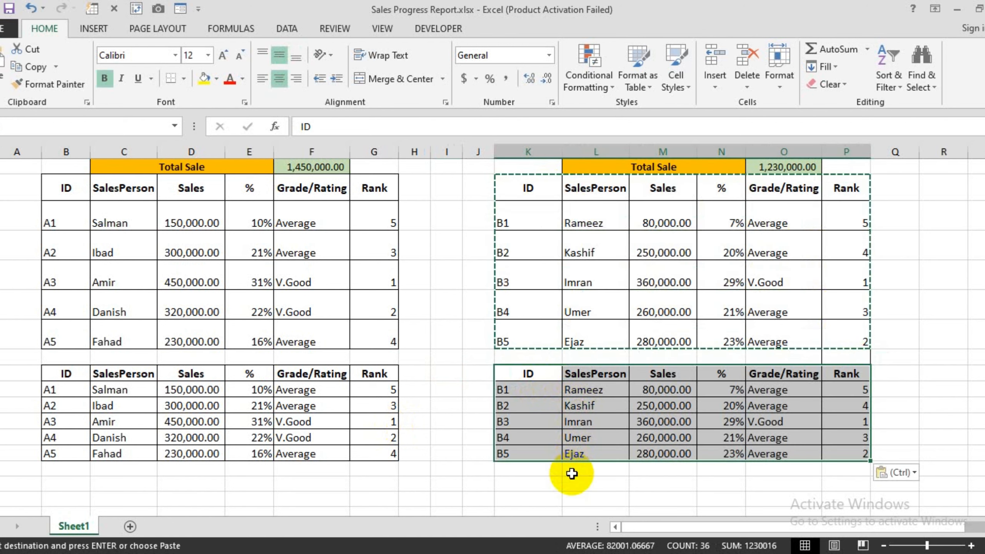
{"action": "left_click", "coordinate": [572, 473]}
{"action": "left_click", "coordinate": [330, 469]}
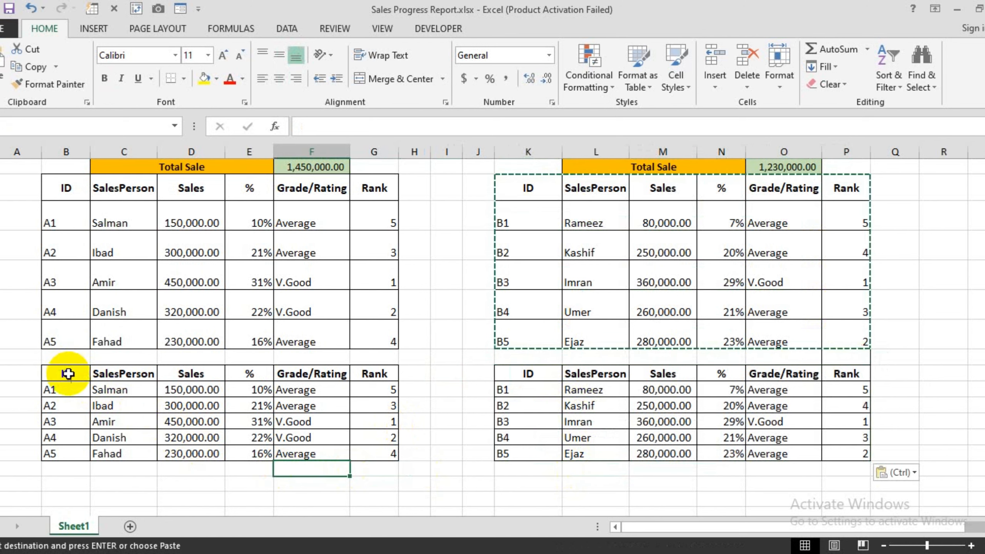
- Custom-sort the copied Team-A table in B18:G23 by Rank, on values, from smallest to largest, keeping the header row
{"action": "left_click_drag", "start_coordinate": [67, 374], "coordinate": [391, 449]}
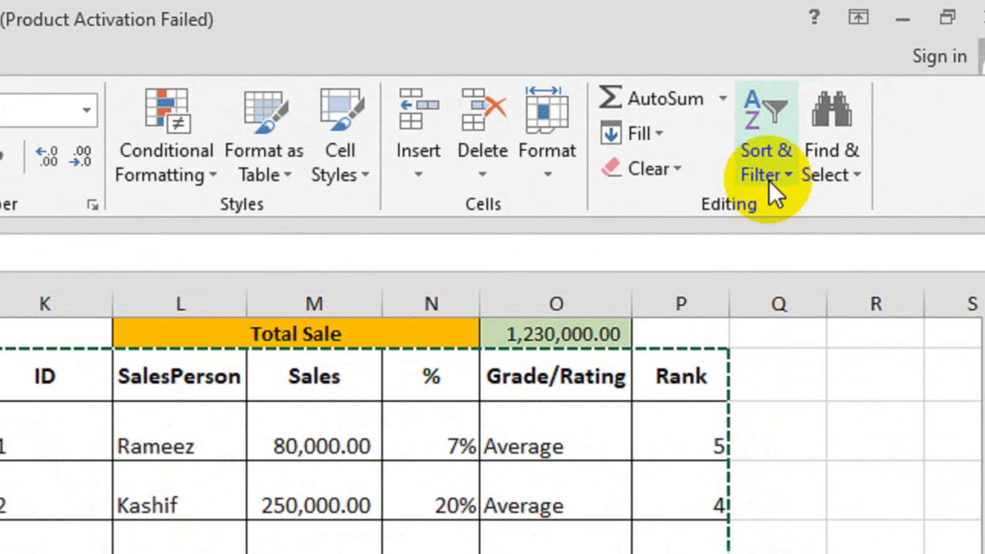
{"action": "left_click", "coordinate": [777, 171]}
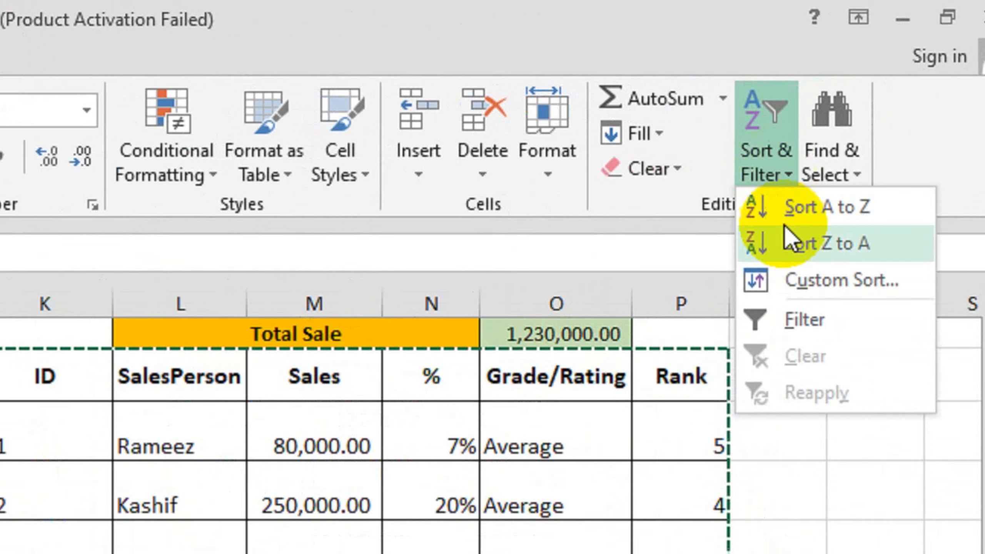
{"action": "left_click", "coordinate": [852, 289]}
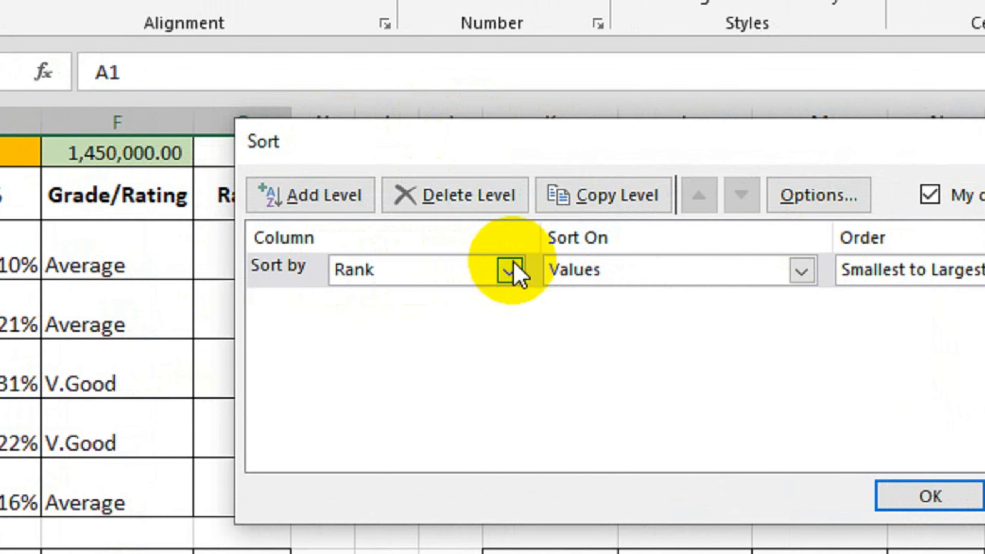
{"action": "left_click", "coordinate": [511, 270]}
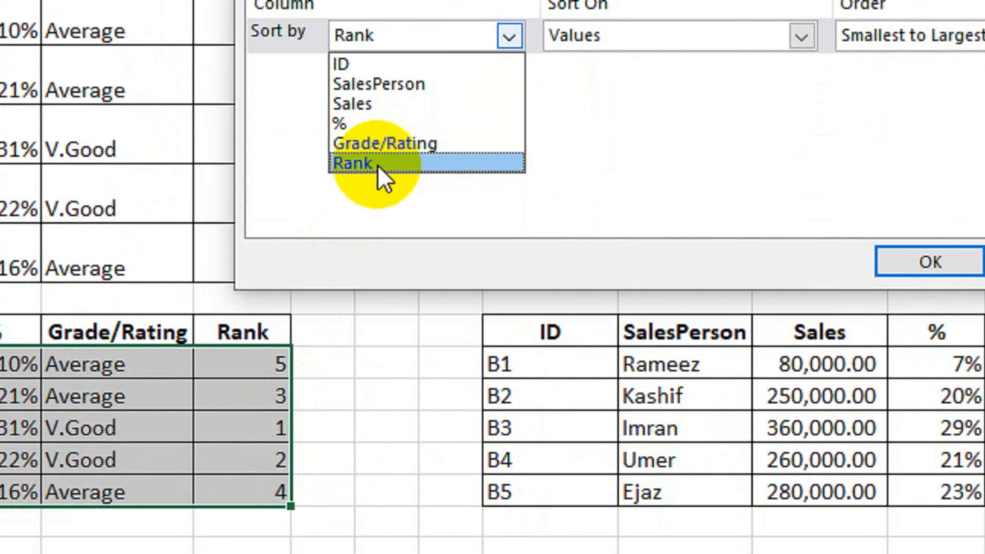
{"action": "left_click", "coordinate": [379, 170]}
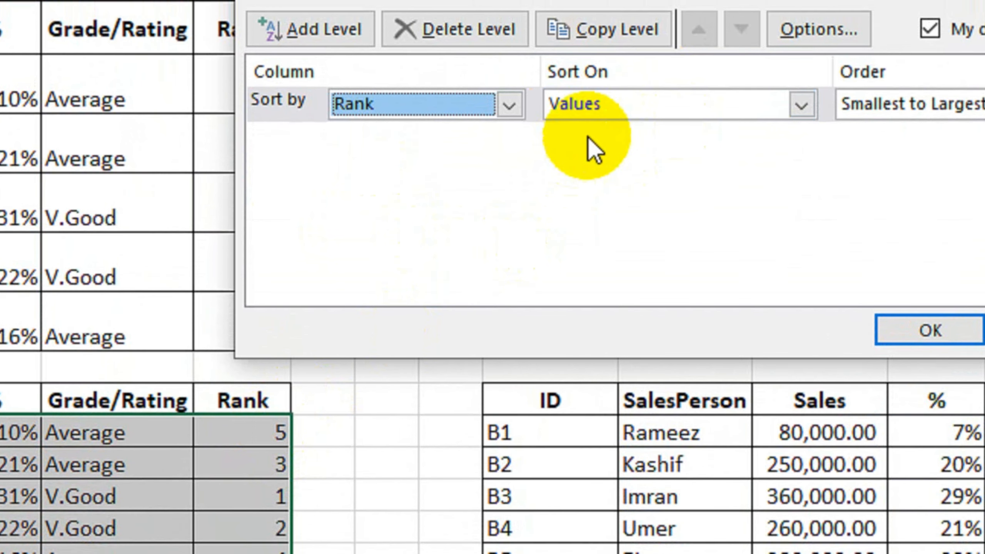
{"action": "left_click", "coordinate": [629, 83]}
{"action": "left_click", "coordinate": [589, 155]}
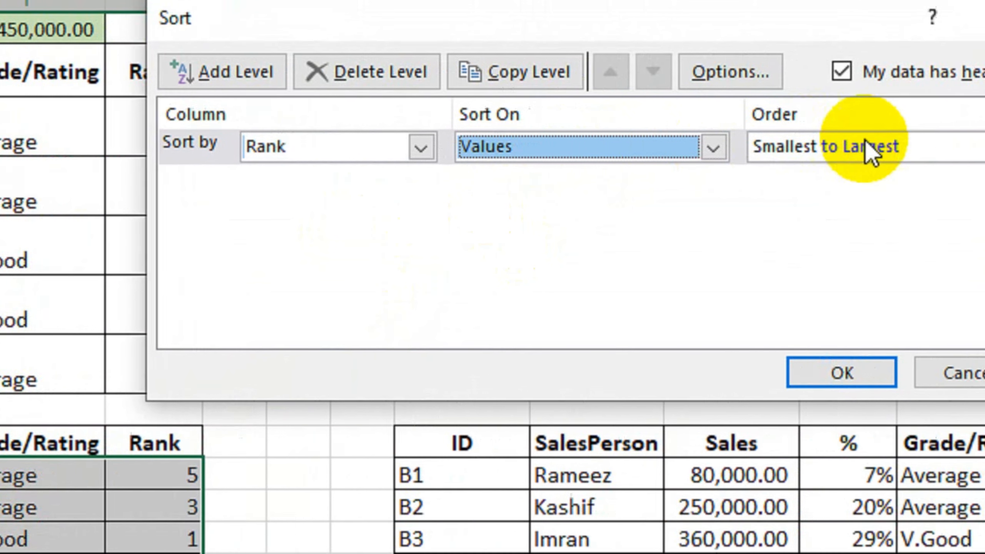
{"action": "left_click", "coordinate": [970, 140]}
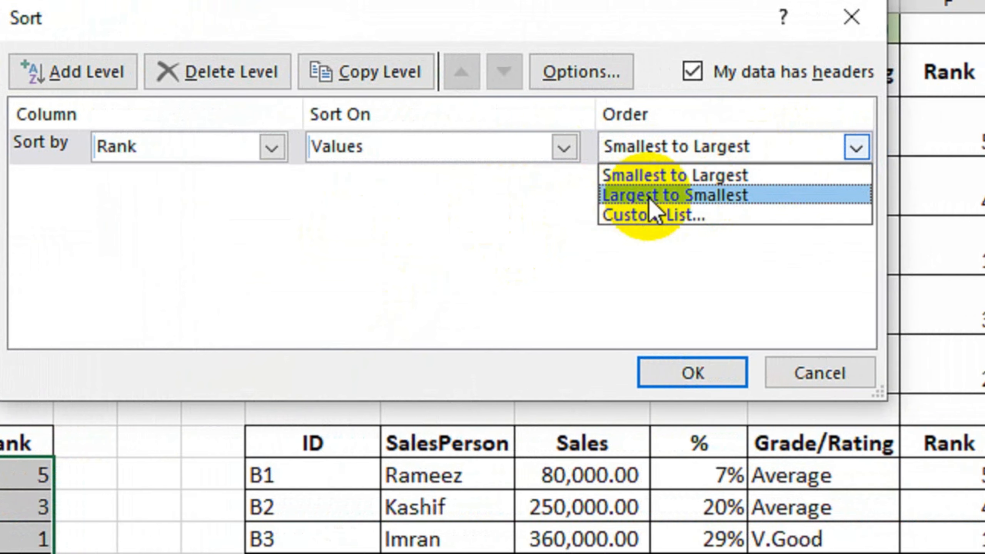
{"action": "left_click", "coordinate": [694, 174]}
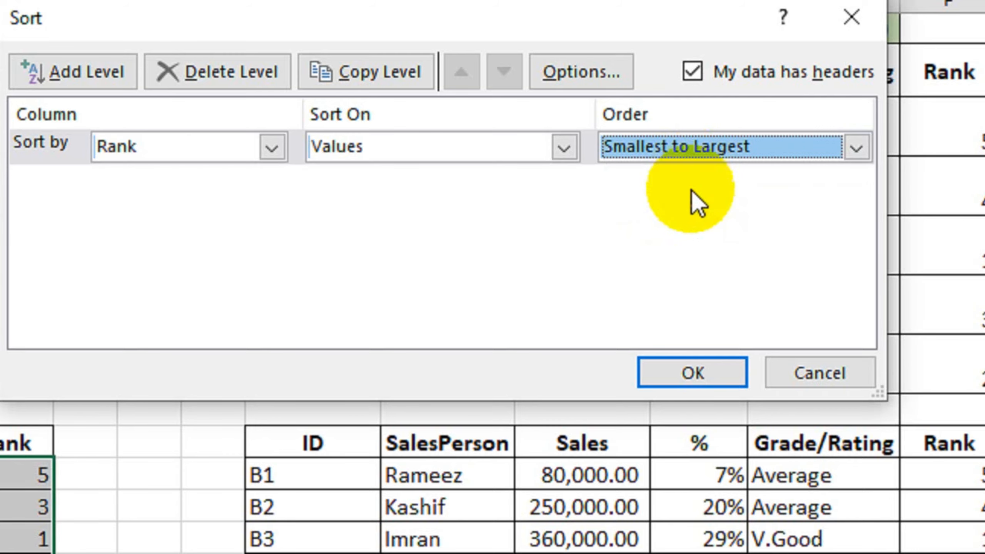
{"action": "left_click", "coordinate": [693, 373]}
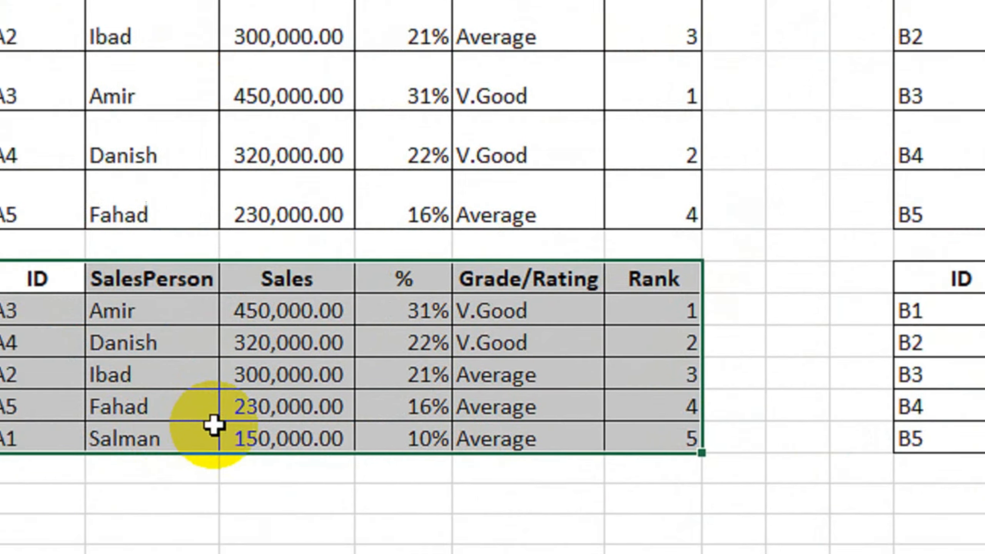
{"action": "key", "text": "Escape"}
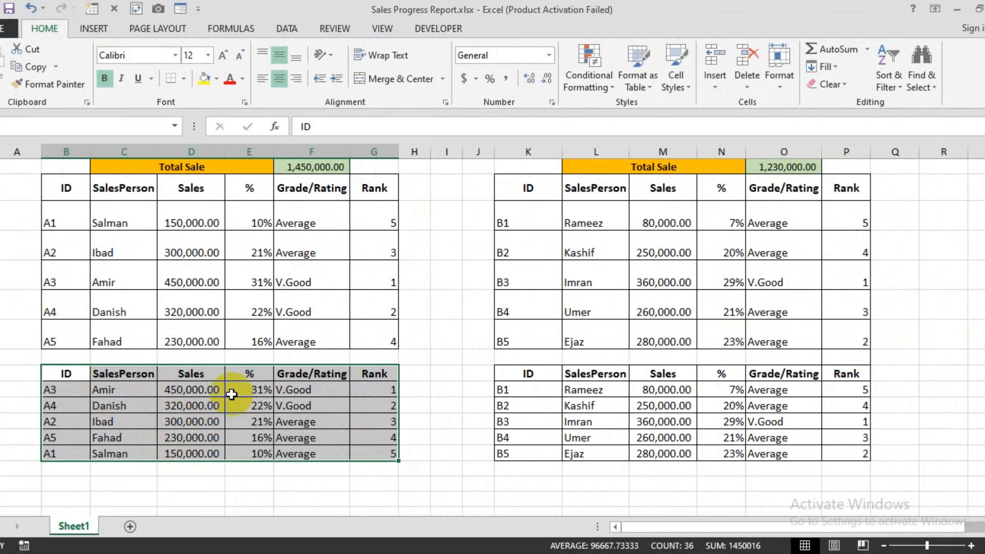
- Compare the row order of Team-A's sorted copy with the original Team-A table above it
{"action": "left_click_drag", "start_coordinate": [382, 391], "coordinate": [291, 407]}
{"action": "left_click_drag", "start_coordinate": [365, 421], "coordinate": [325, 451]}
{"action": "left_click_drag", "start_coordinate": [374, 220], "coordinate": [62, 447]}
{"action": "left_click", "coordinate": [421, 374]}
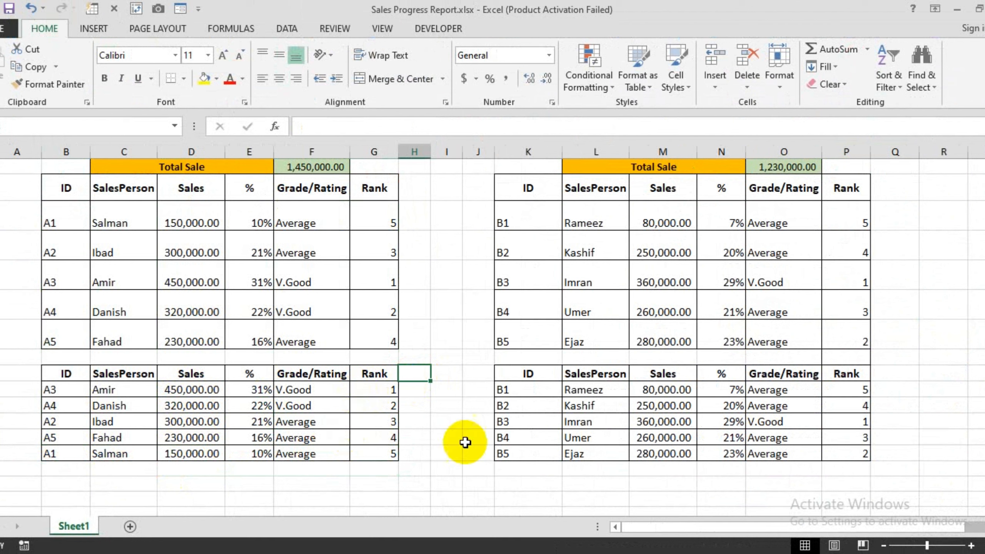
- Custom-sort the copied Team-B table in K18:P23 by Rank, on values, from smallest to largest, keeping the header row
{"action": "left_click_drag", "start_coordinate": [520, 374], "coordinate": [837, 458]}
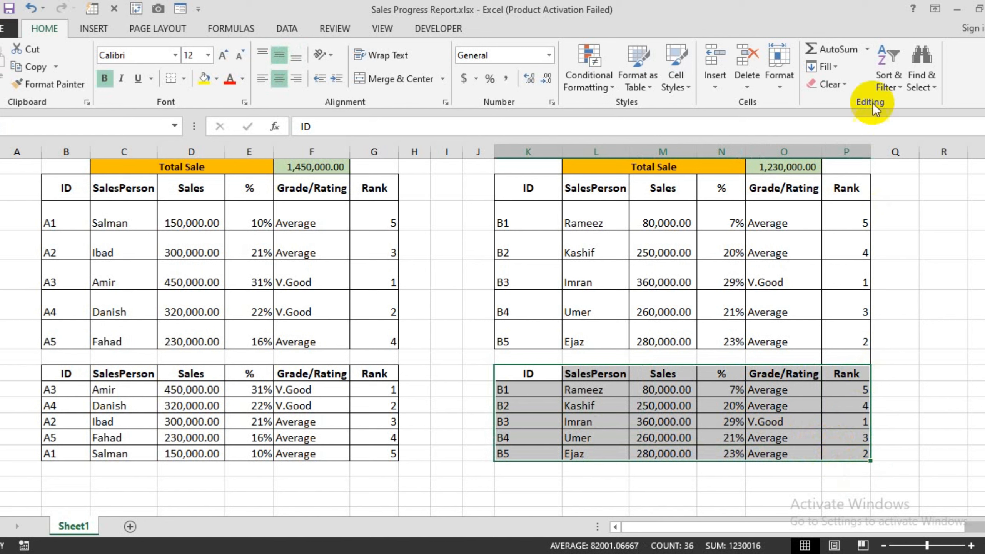
{"action": "left_click", "coordinate": [895, 81]}
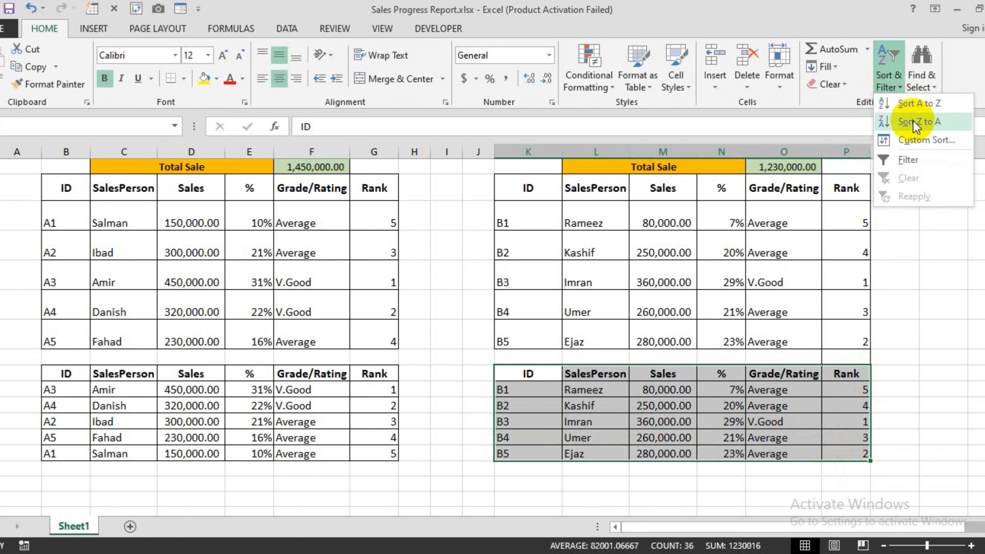
{"action": "left_click", "coordinate": [930, 140]}
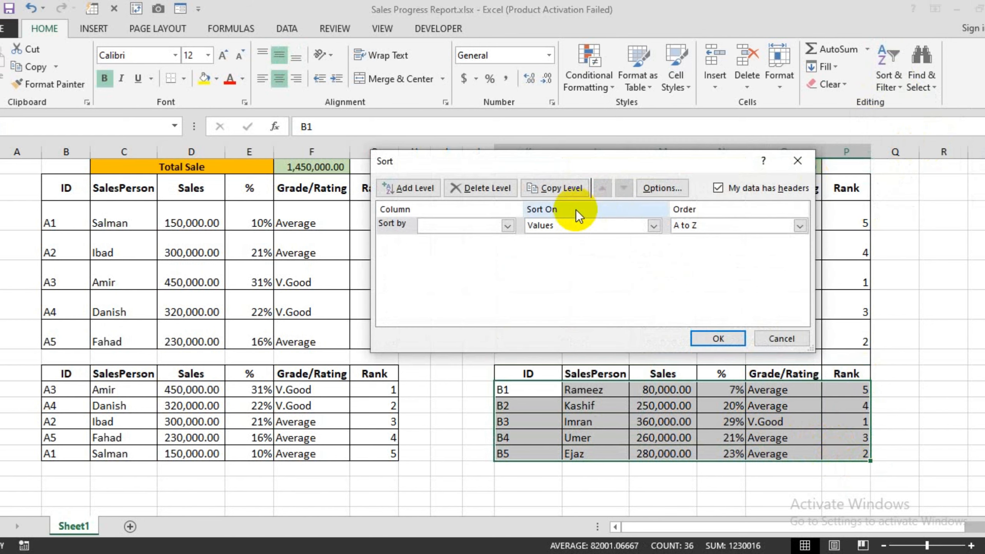
{"action": "left_click_drag", "start_coordinate": [564, 167], "coordinate": [407, 165]}
{"action": "left_click", "coordinate": [320, 227]}
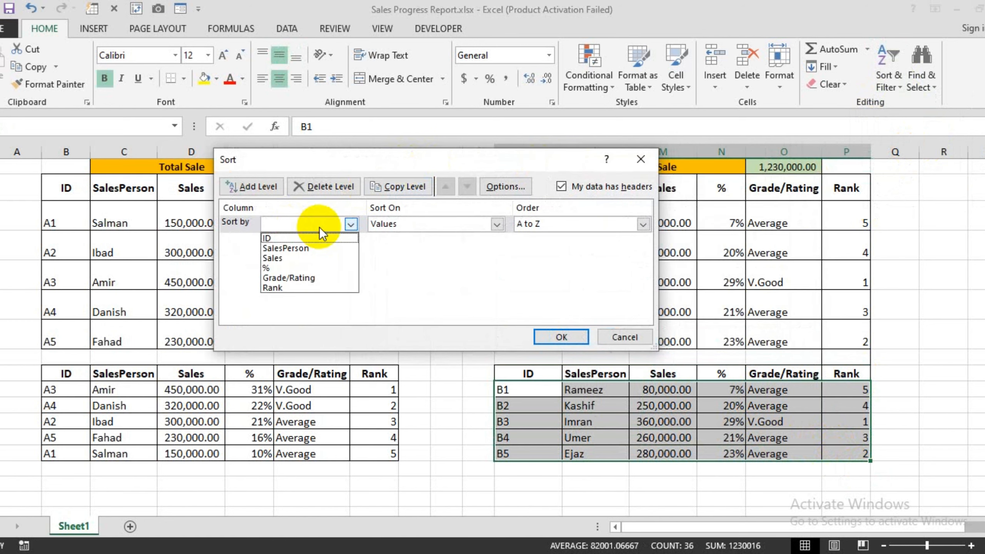
{"action": "left_click", "coordinate": [300, 287]}
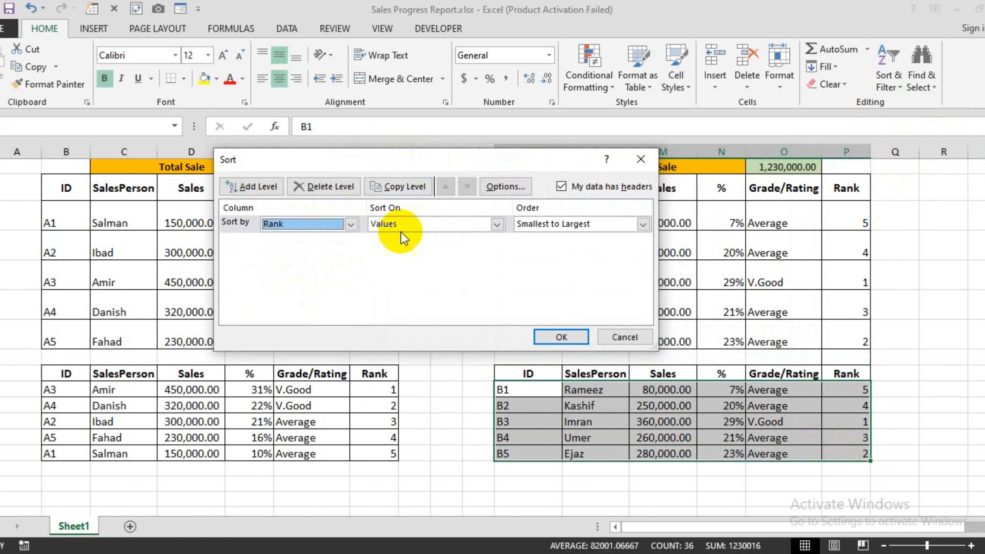
{"action": "left_click", "coordinate": [563, 225]}
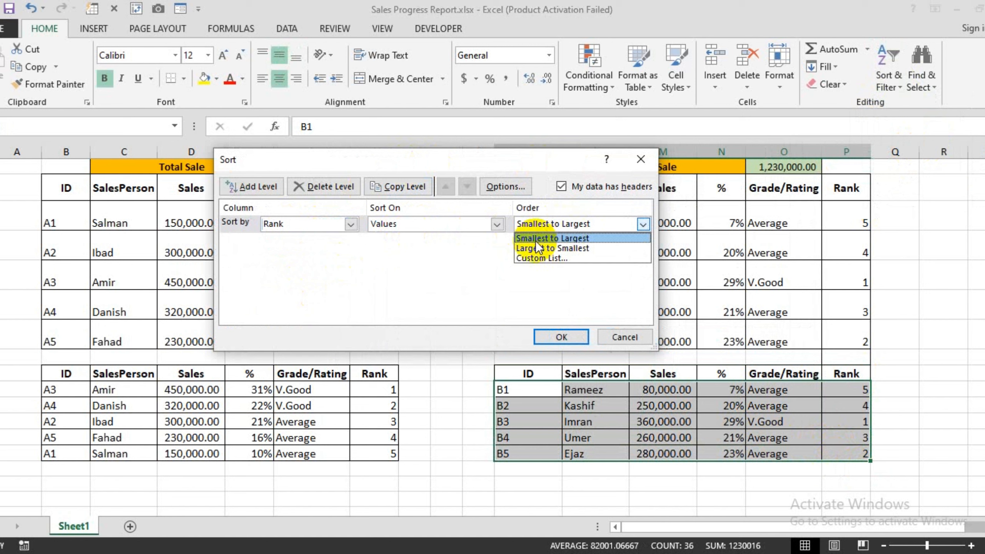
{"action": "left_click", "coordinate": [554, 239]}
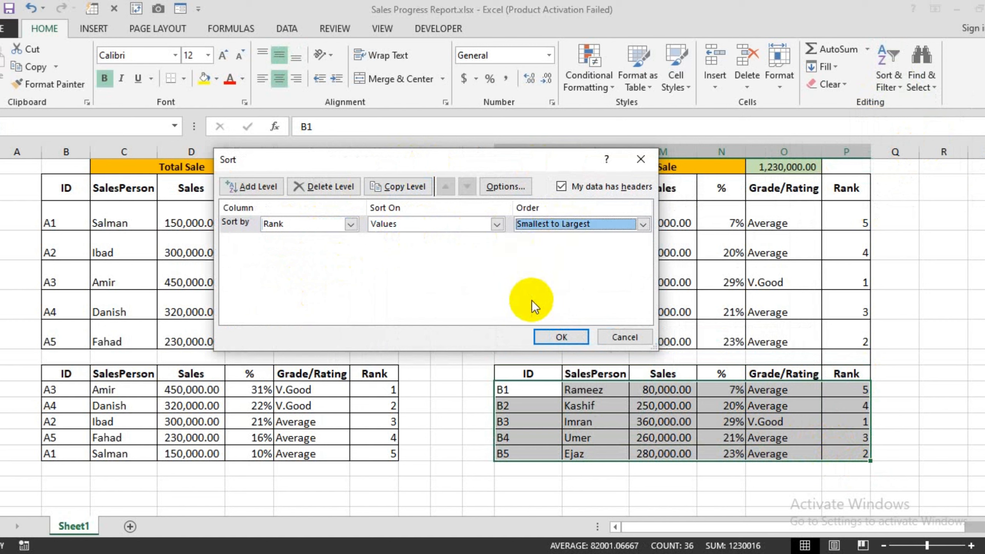
{"action": "left_click", "coordinate": [564, 337]}
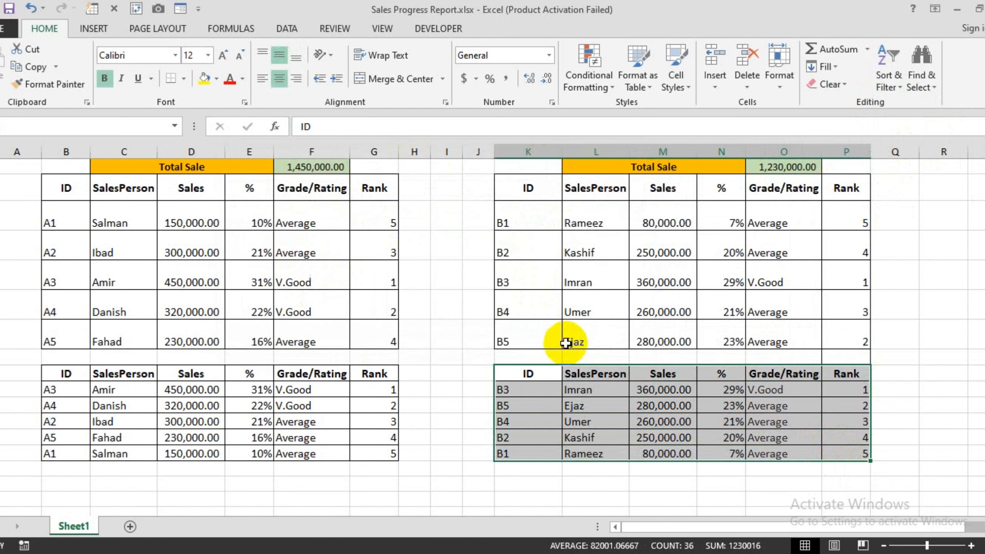
- Review the ranks and formulas in Team-B's sorted copy, compare them with the original Team-B table, and look over the report
{"action": "left_click", "coordinate": [924, 408]}
{"action": "left_click_drag", "start_coordinate": [857, 390], "coordinate": [540, 447]}
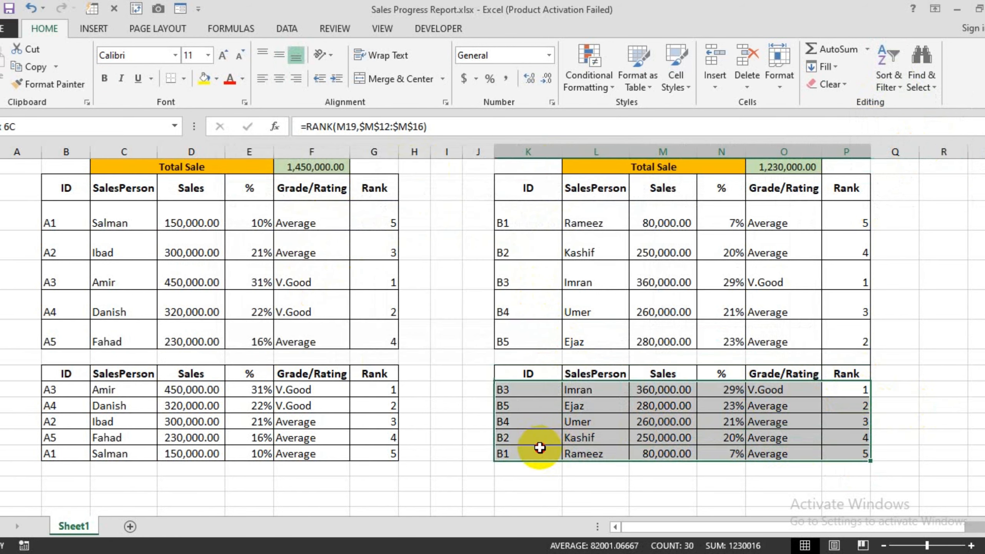
{"action": "left_click", "coordinate": [853, 394]}
{"action": "left_click", "coordinate": [842, 403]}
{"action": "left_click", "coordinate": [842, 422]}
{"action": "left_click", "coordinate": [845, 442]}
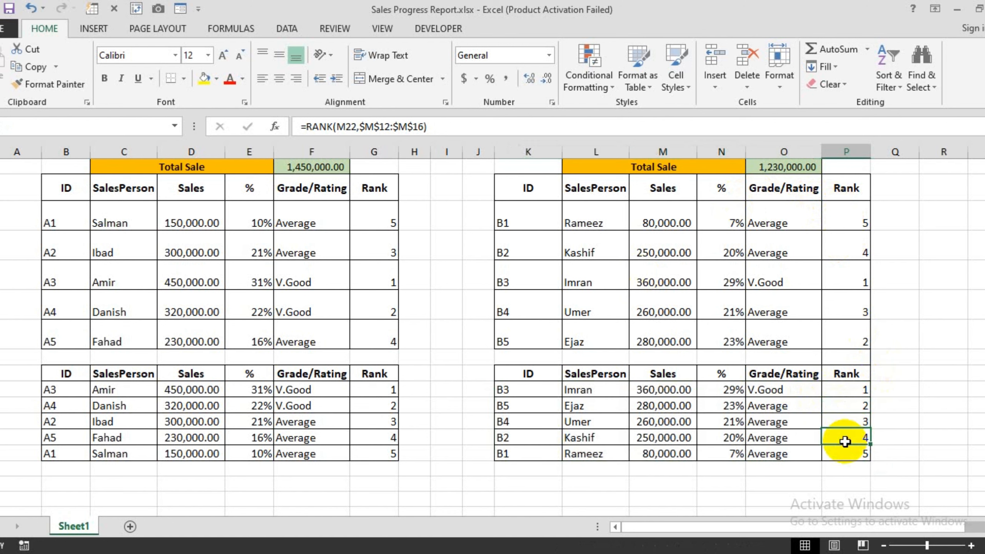
{"action": "left_click_drag", "start_coordinate": [842, 217], "coordinate": [524, 332]}
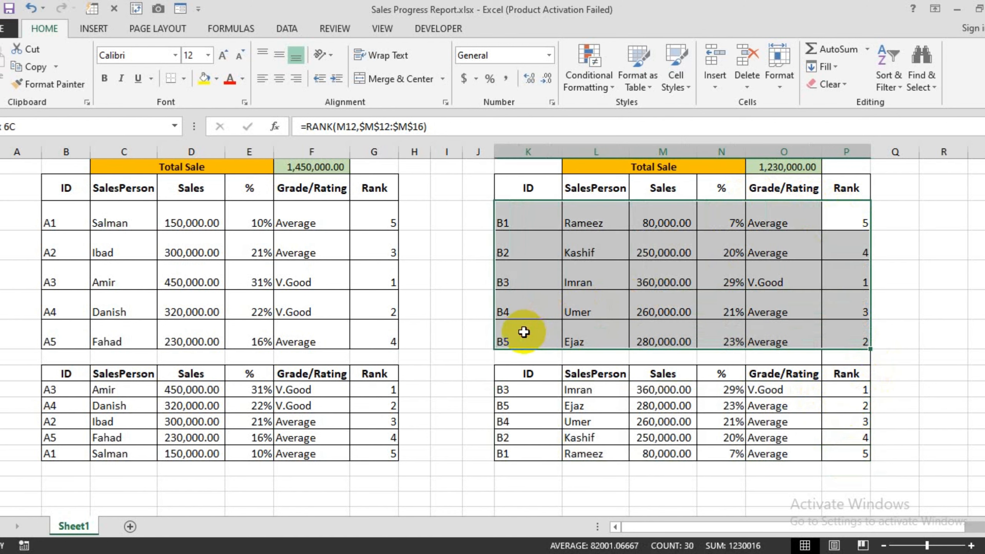
{"action": "scroll", "coordinate": [453, 413], "scroll_direction": "up", "scroll_amount": 1}
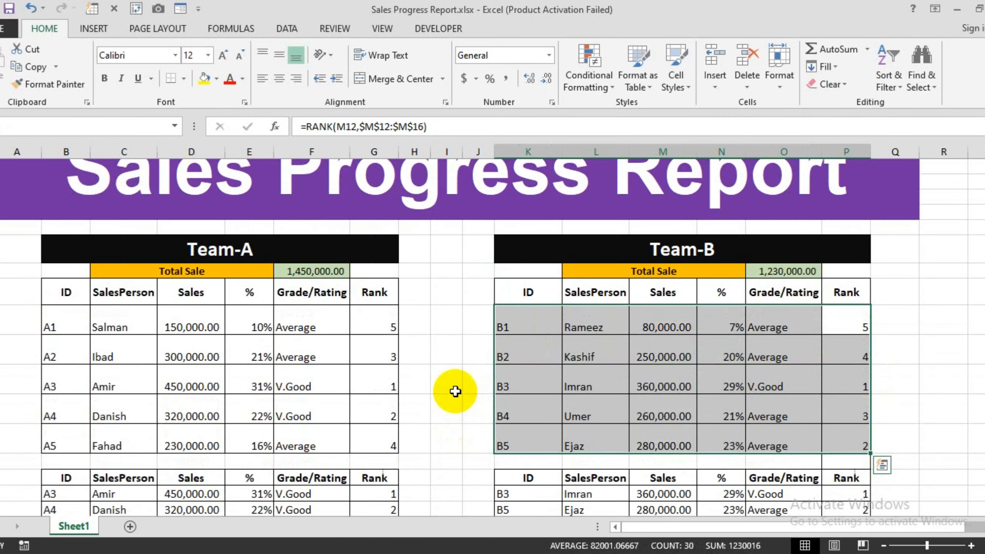
{"action": "scroll", "coordinate": [378, 396], "scroll_direction": "down", "scroll_amount": 1}
{"action": "scroll", "coordinate": [402, 396], "scroll_direction": "up", "scroll_amount": 2}
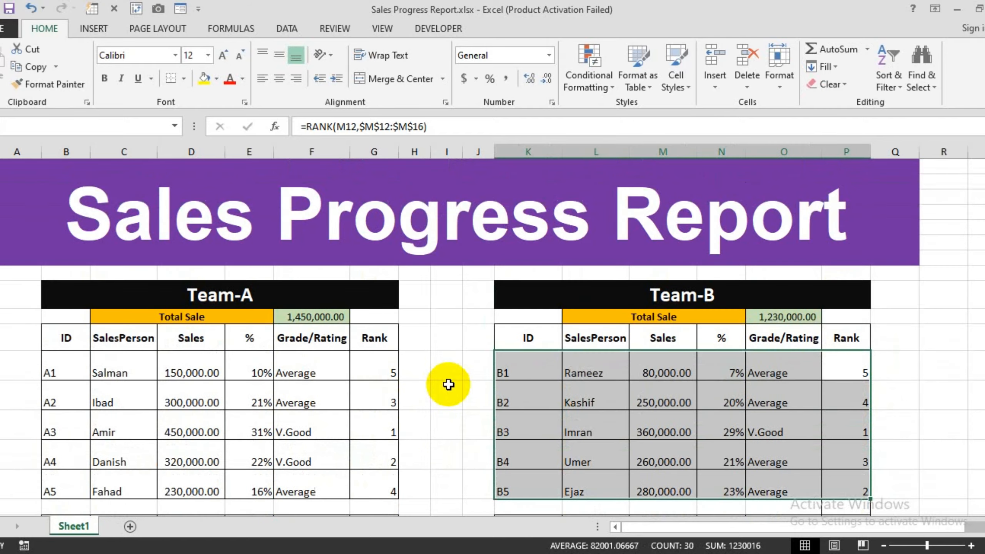